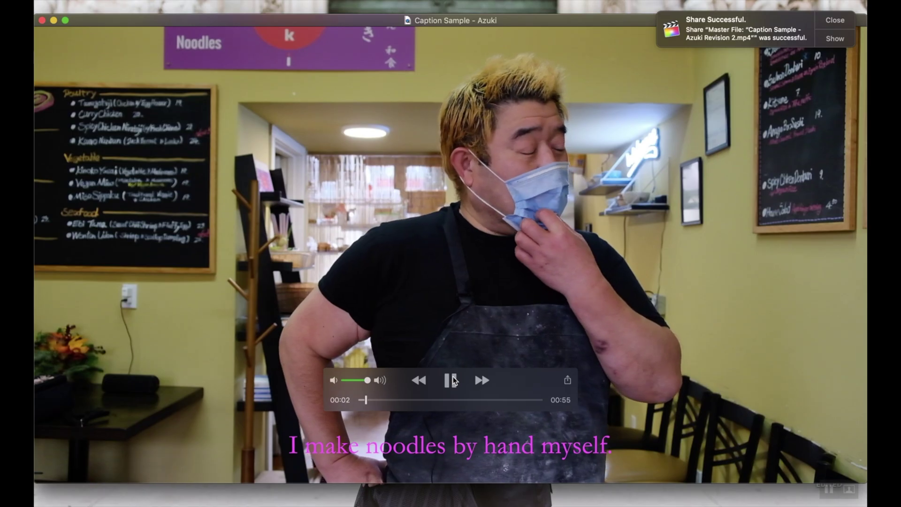
# Turn up the computer's volume while working on the interview clip
pyautogui.press('XF86AudioRaiseVolume')
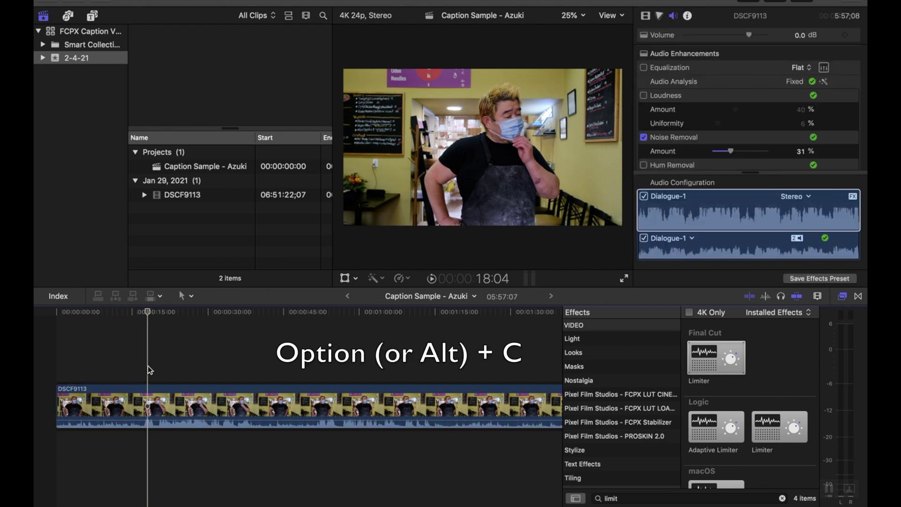
# Add a caption reading 'Caption sam', move it along the timeline, and zoom in
pyautogui.hotkey('alt', 'c')
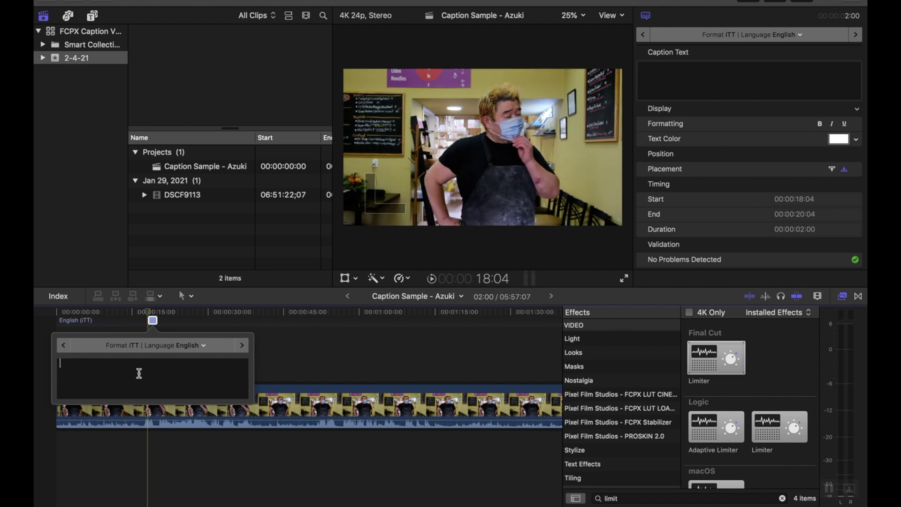
pyautogui.write('Caption sam')
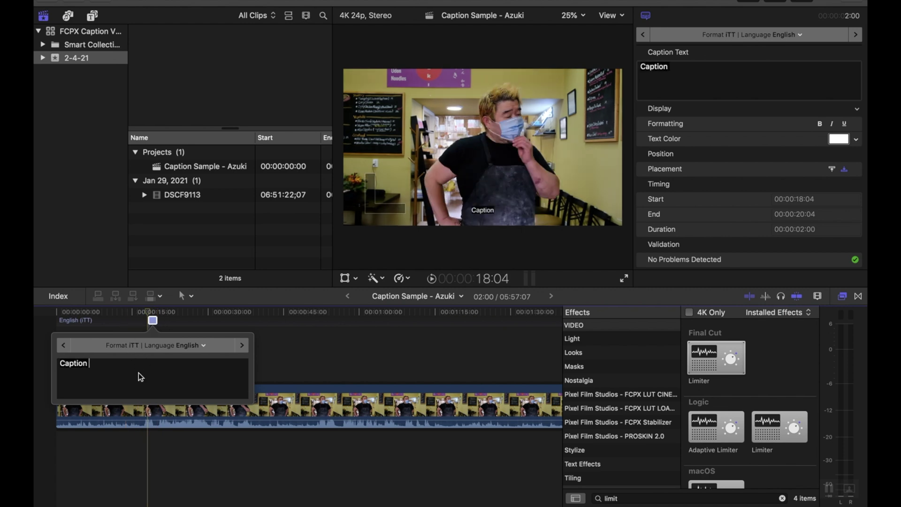
pyautogui.click(151, 324)
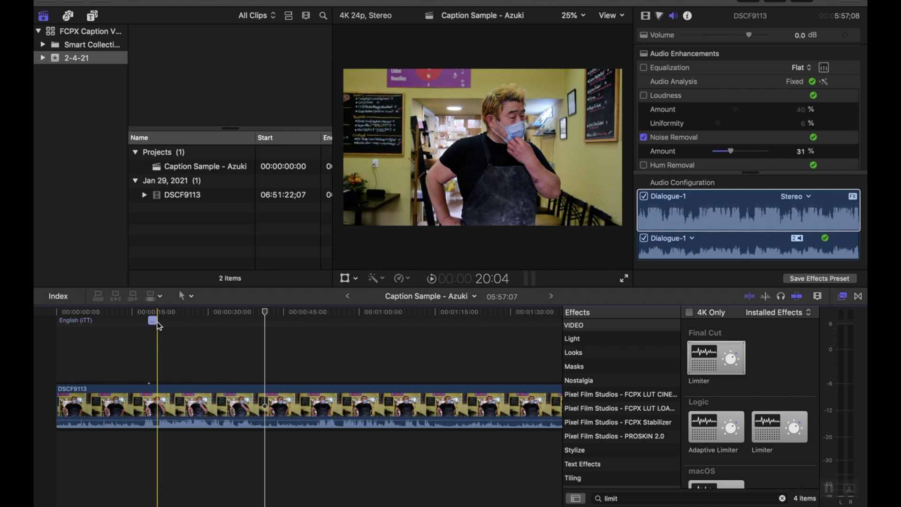
pyautogui.moveTo(156, 325); pyautogui.dragTo(246, 323)
pyautogui.press('super+equal')
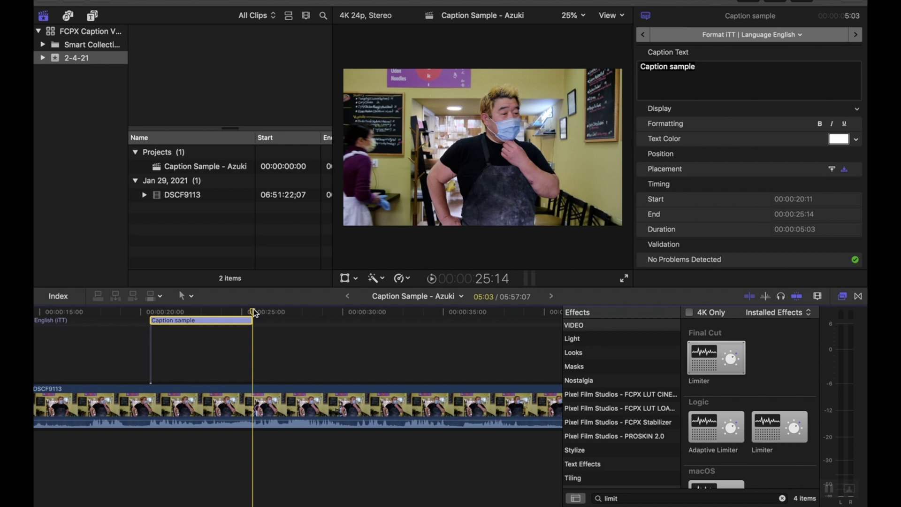
# Add a second caption 'Caption saples overlap' and shift it later to clear the overlap
pyautogui.hotkey('alt', 'c')
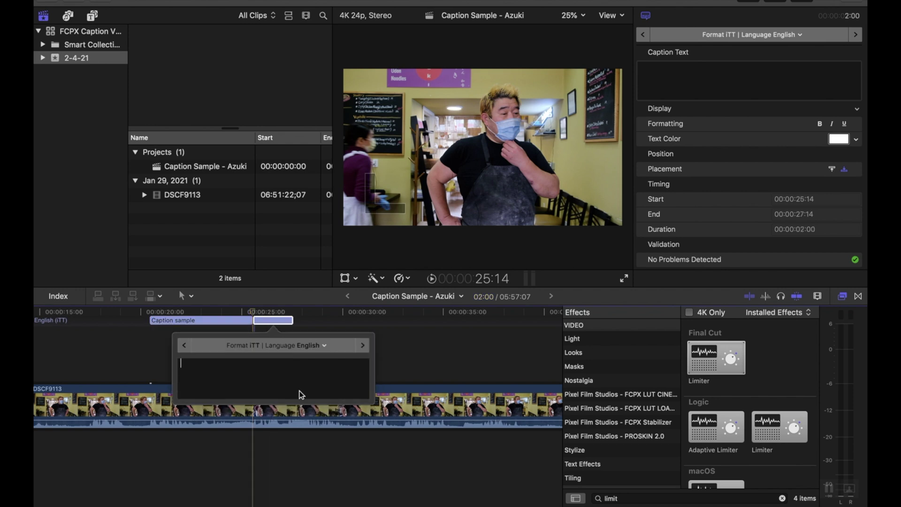
pyautogui.write('Caption saple')
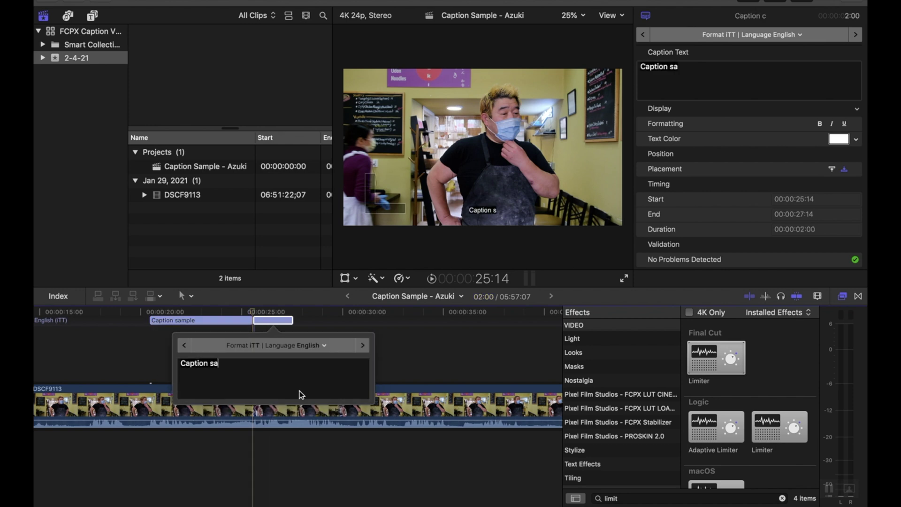
pyautogui.write('s')
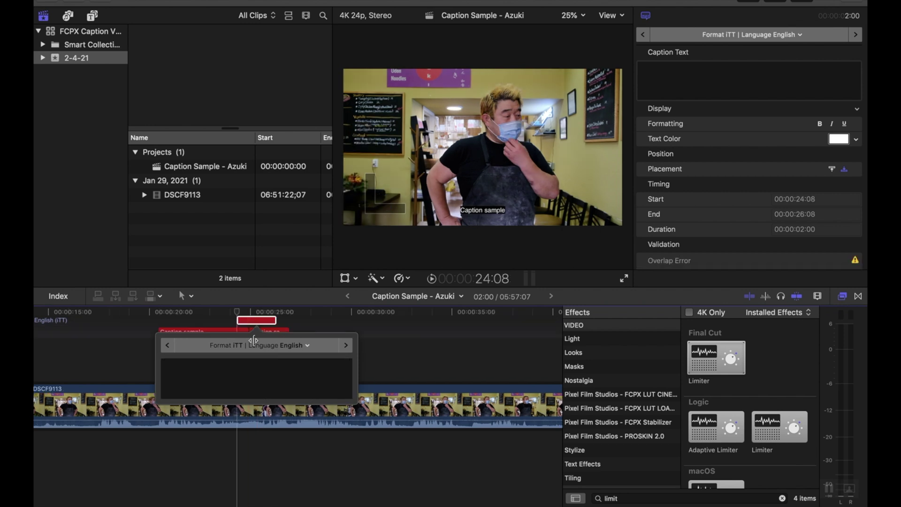
pyautogui.write('overlap')
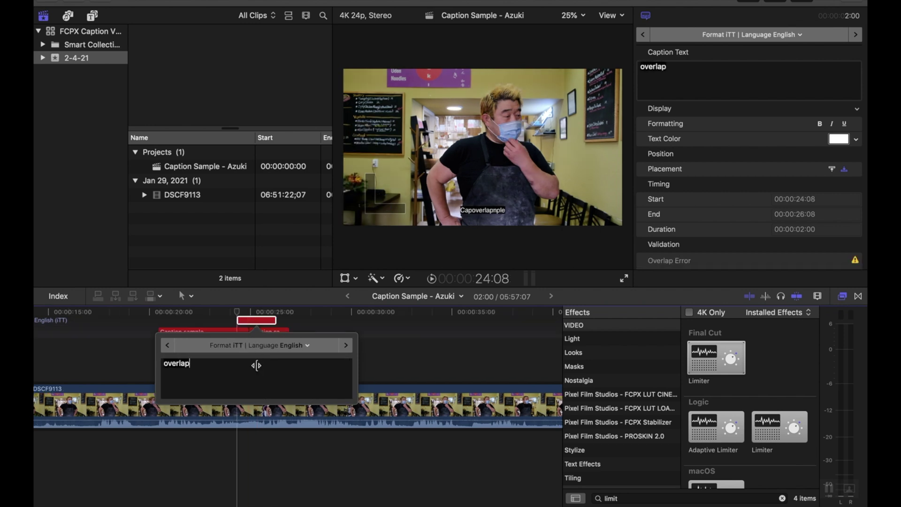
pyautogui.click(407, 366)
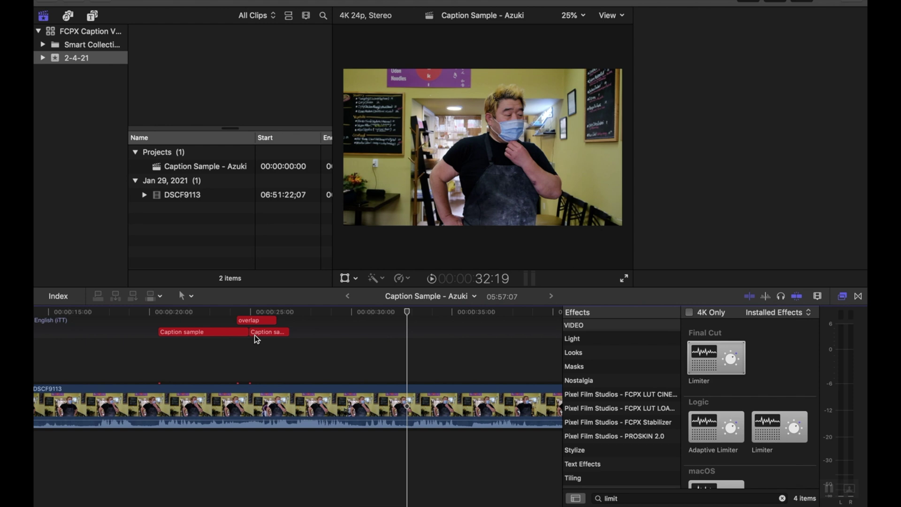
pyautogui.moveTo(252, 319); pyautogui.dragTo(301, 320)
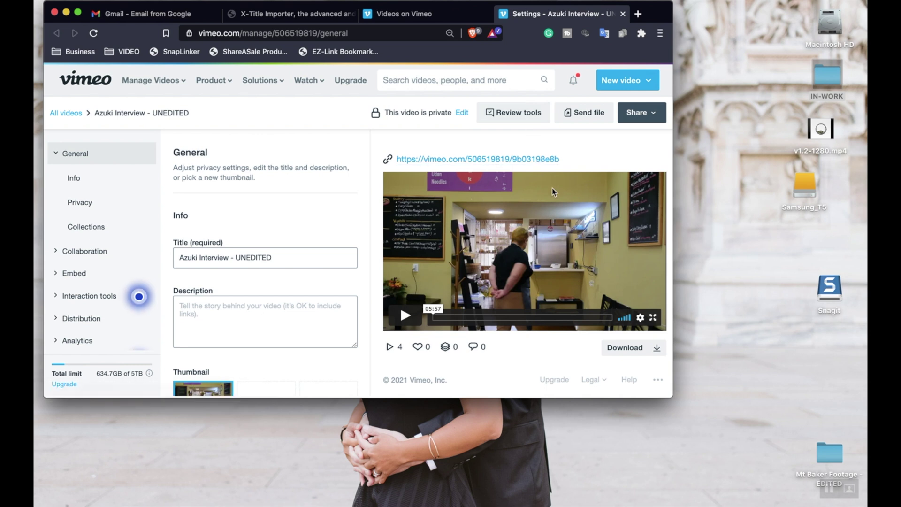
# Open the Review tools page for 'Azuki Interview - UNEDITED' to show its notes
pyautogui.click(515, 117)
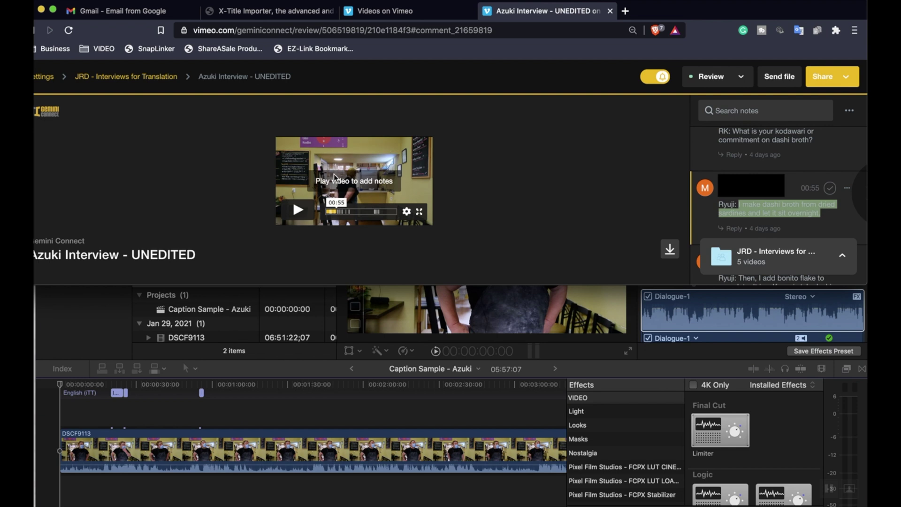
# Copy the note 'I make noodles by hand myself.' from the Vimeo review notes
pyautogui.click(401, 213)
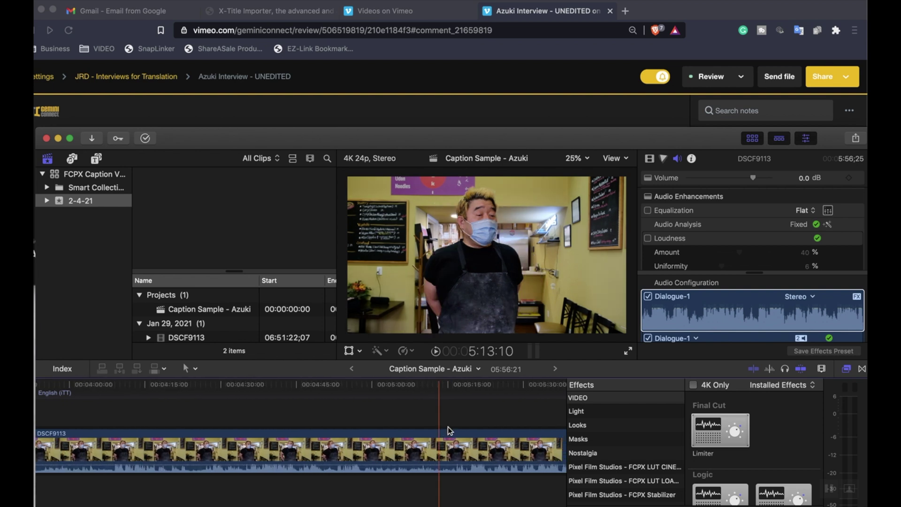
pyautogui.click(656, 107)
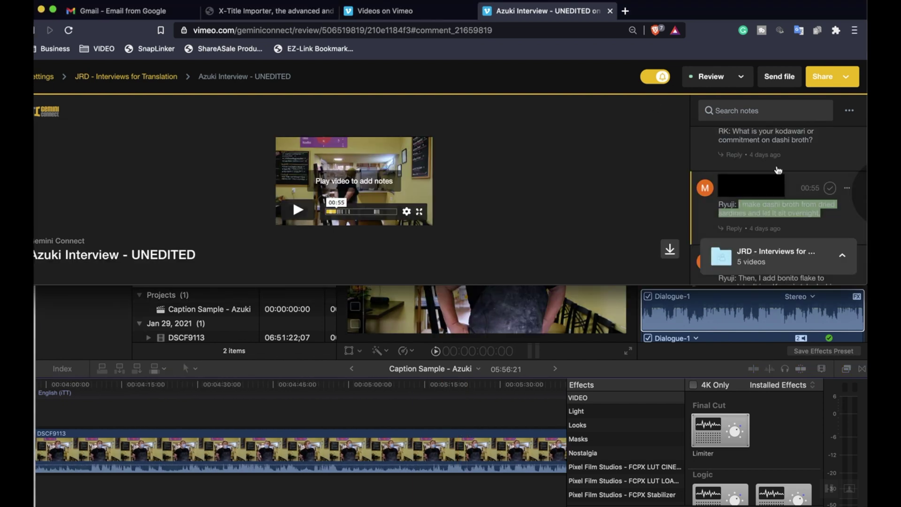
pyautogui.click(502, 418)
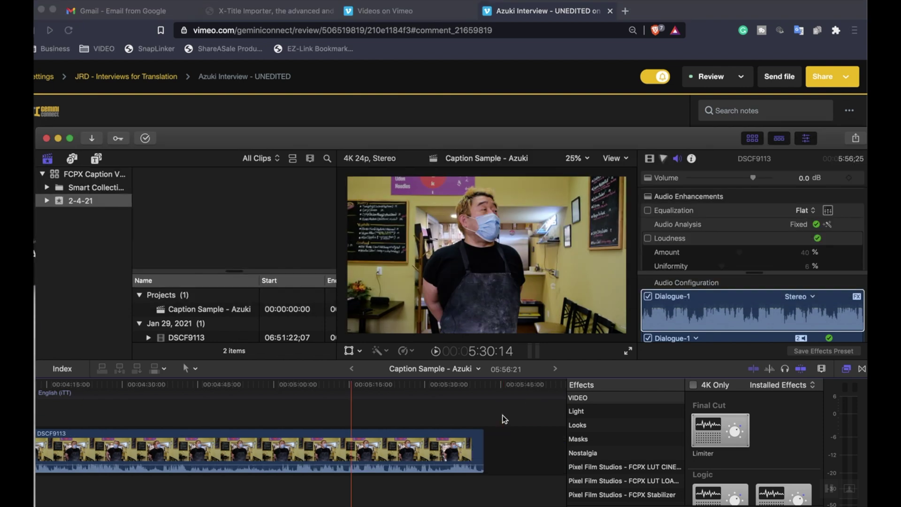
pyautogui.hscroll(5, 470, 421)
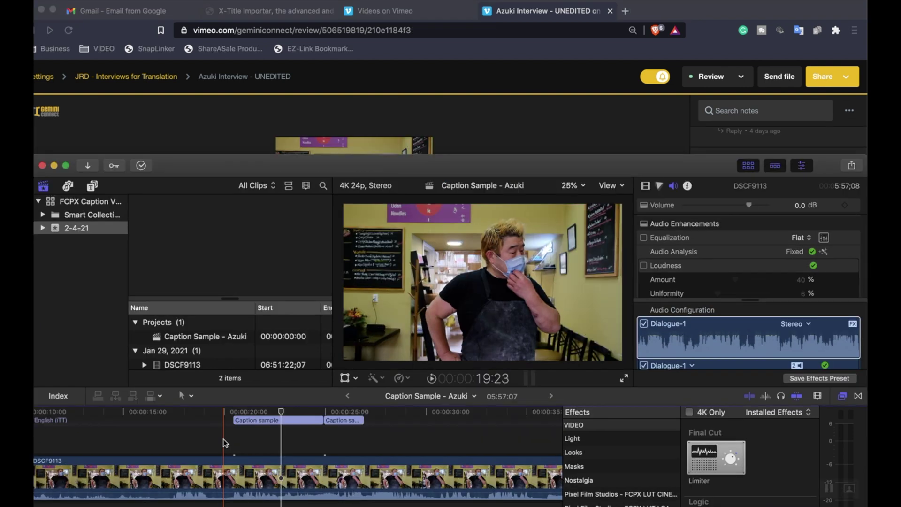
pyautogui.click(469, 125)
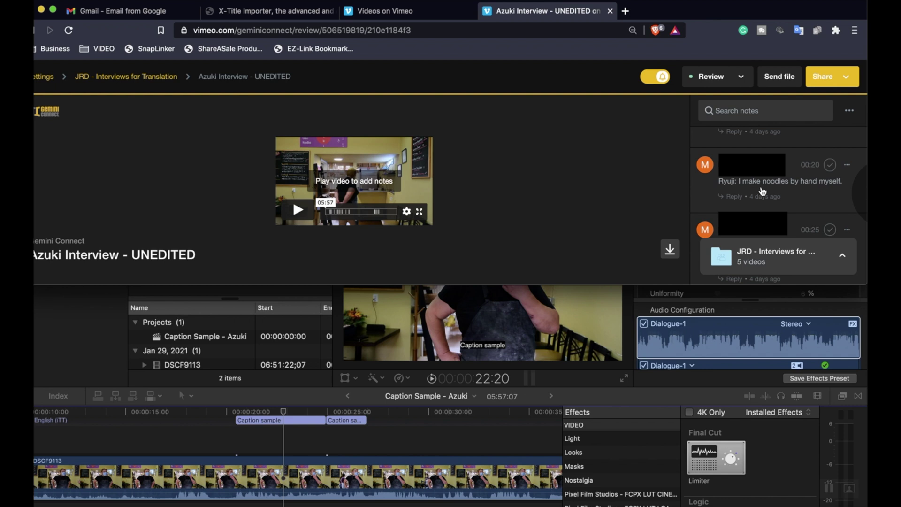
pyautogui.moveTo(739, 183); pyautogui.dragTo(845, 183)
pyautogui.press('super+c')
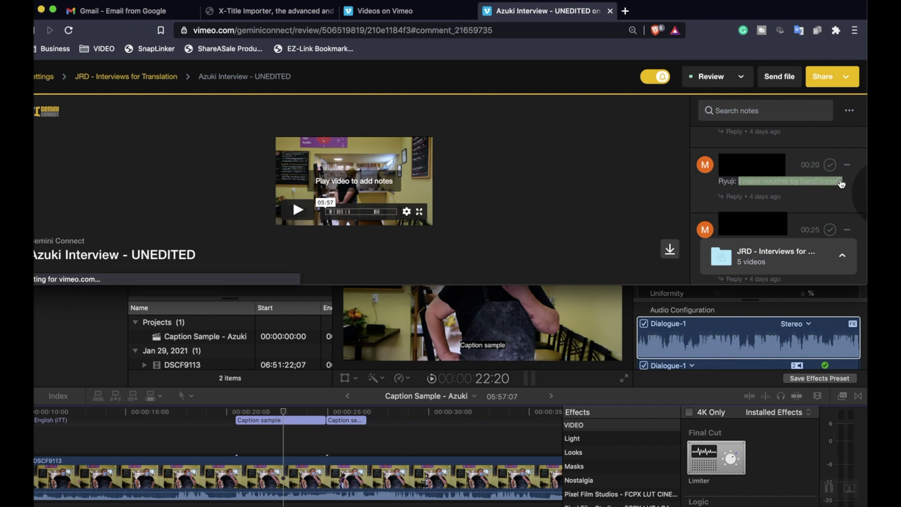
# Paste that line into the Caption sample caption, replacing its text
pyautogui.click(191, 428)
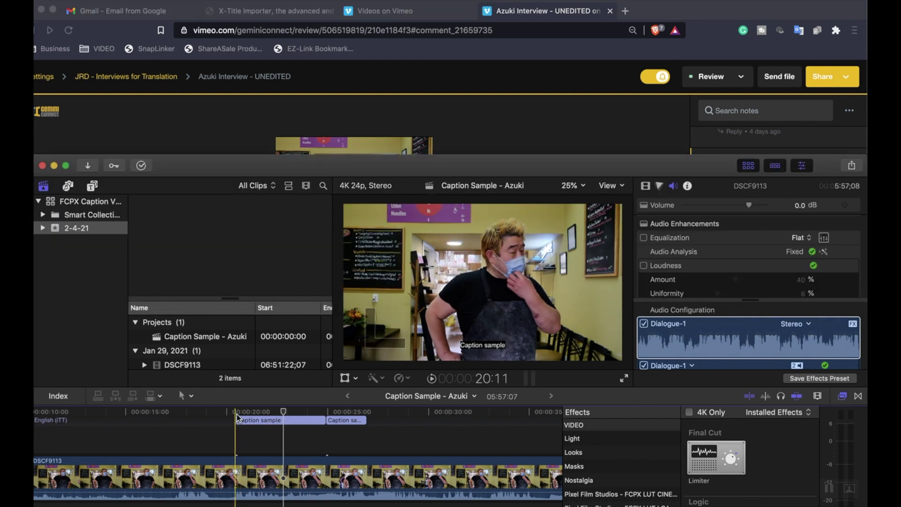
pyautogui.click(237, 415)
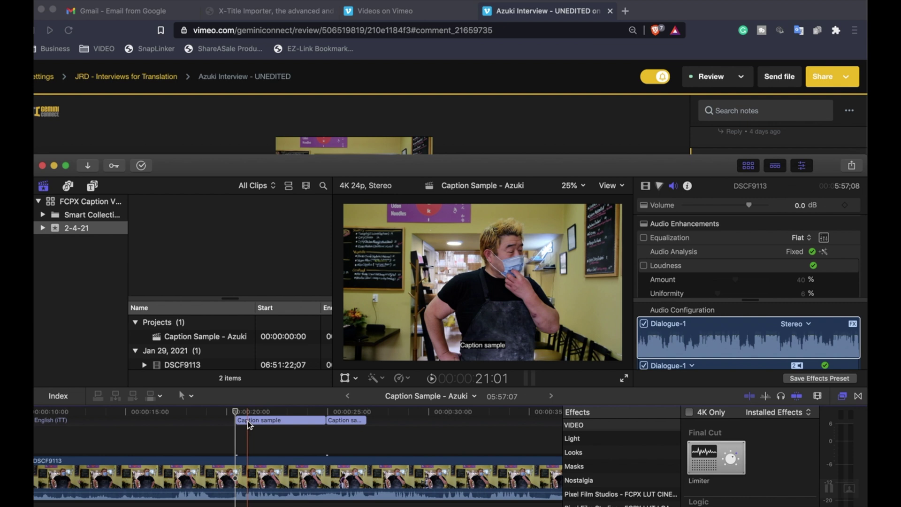
pyautogui.doubleClick(241, 420)
pyautogui.press('super+v')
pyautogui.click(405, 427)
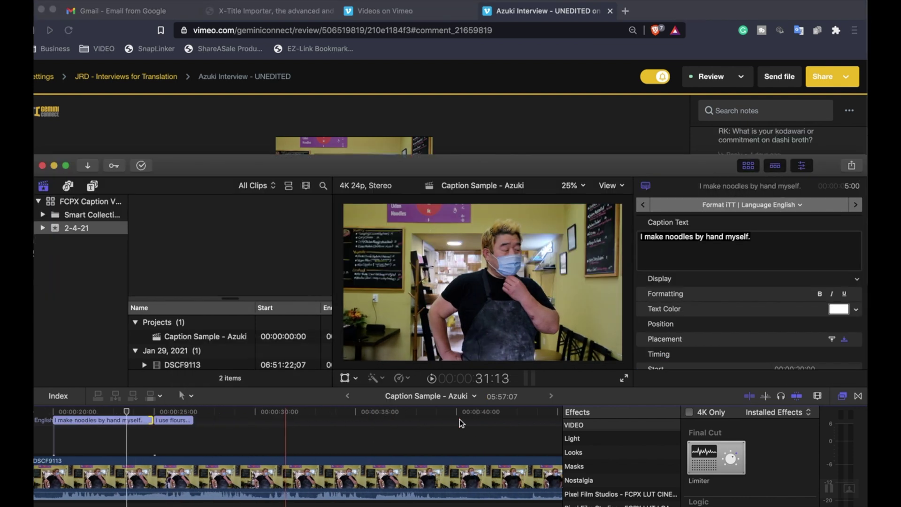
# Add a new caption containing the dashi broth transcript line
pyautogui.moveTo(460, 419)
pyautogui.mouseDown()
pyautogui.moveTo(505, 417)
pyautogui.moveTo(475, 414)
pyautogui.mouseUp()
pyautogui.hotkey('alt', 'c')
pyautogui.write('I make dashi broth from dried sardines and let it sit overnight.')
pyautogui.click(523, 445)
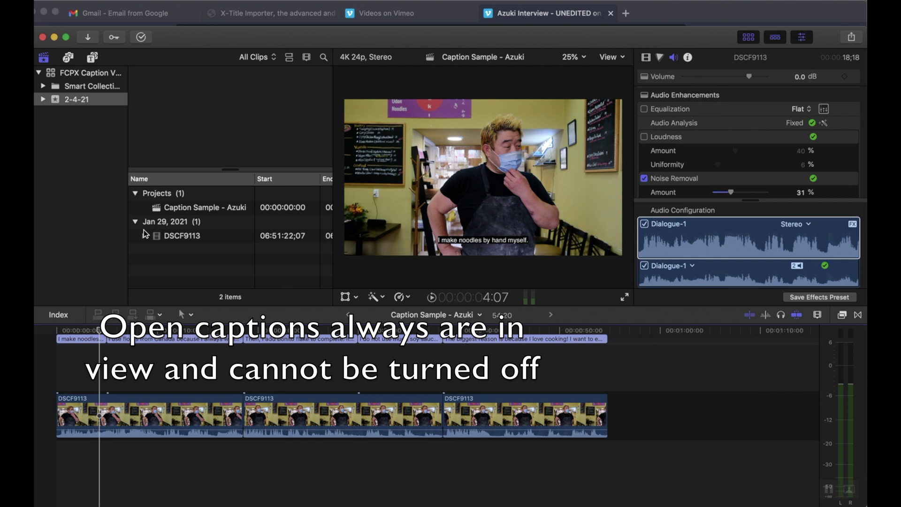
# Check the captions at 5 seconds, then look over the File > Share export destinations
pyautogui.click(107, 359)
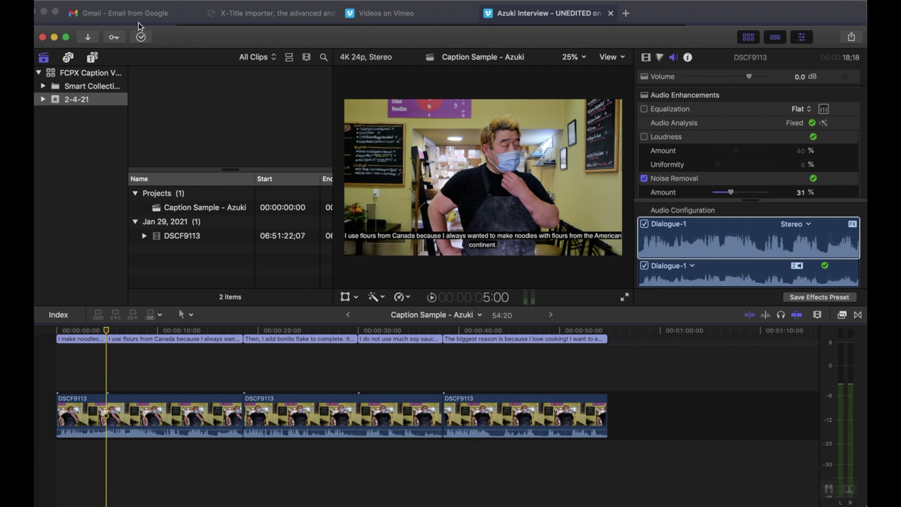
pyautogui.click(137, 1)
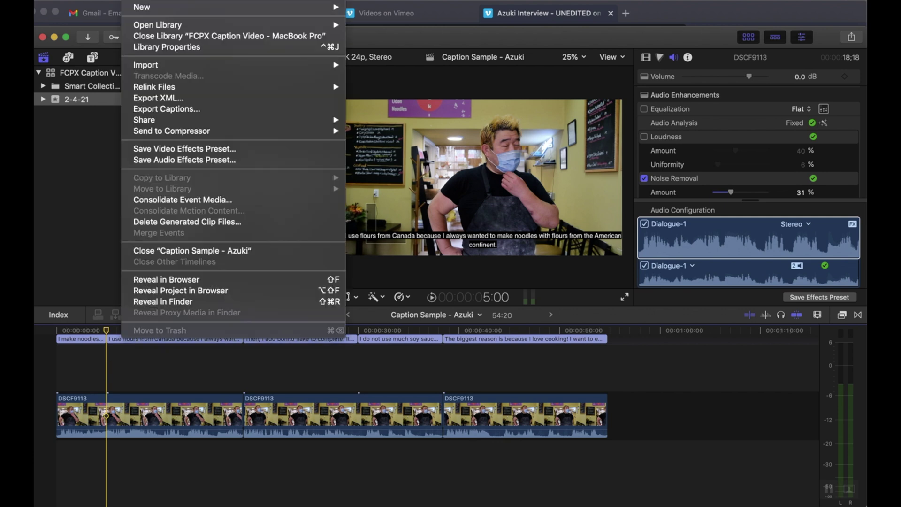
pyautogui.moveTo(176, 118)
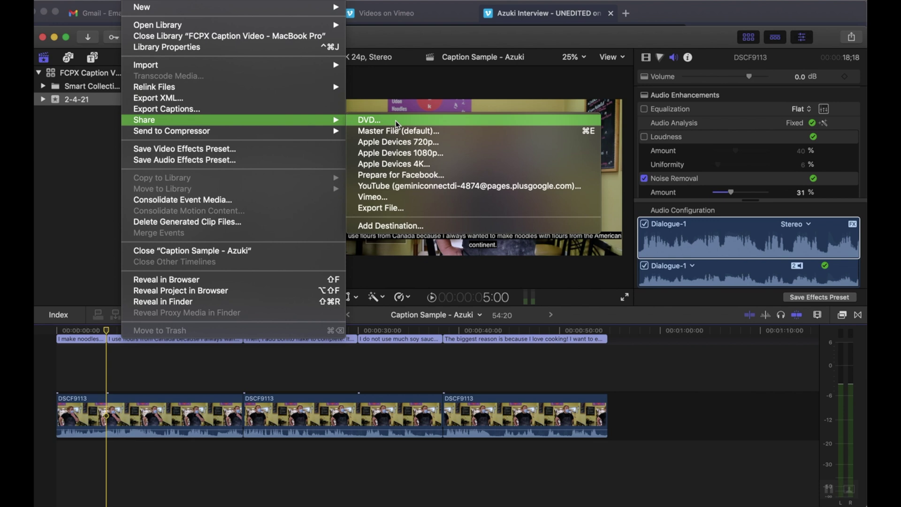
pyautogui.moveTo(302, 131)
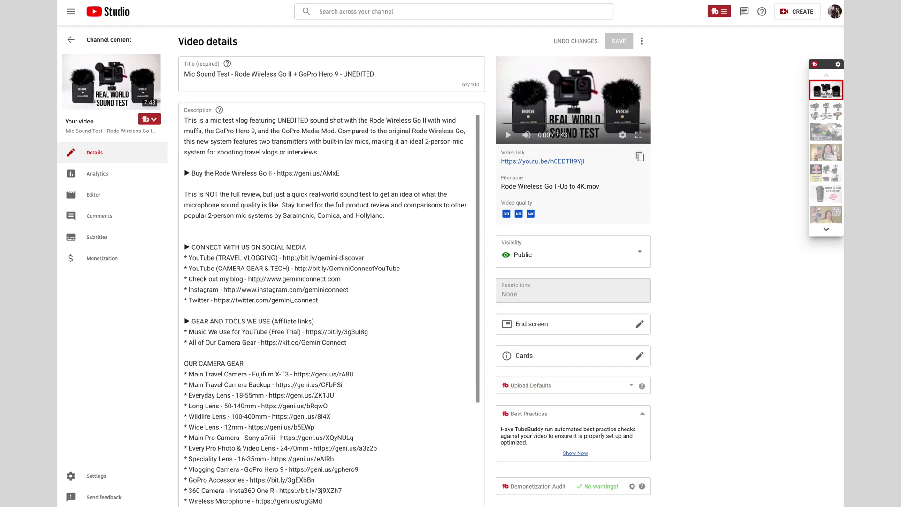
# Add English (United States) as a subtitle language and check which caption file types can be uploaded
pyautogui.click(94, 239)
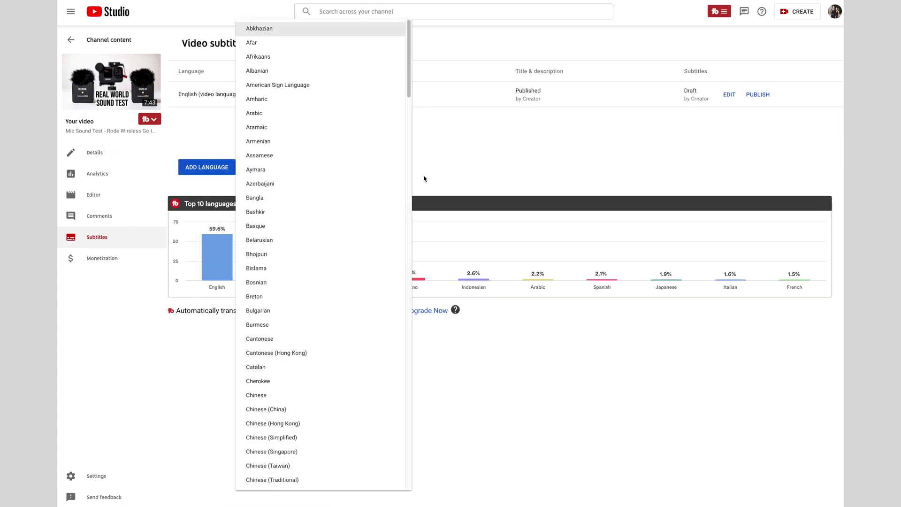
pyautogui.scroll(-2, 340, 188)
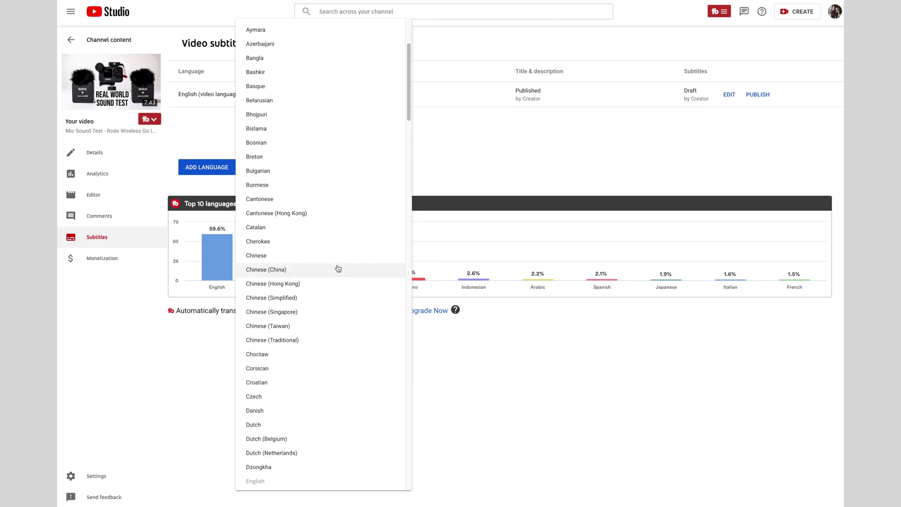
pyautogui.scroll(-3, 337, 269)
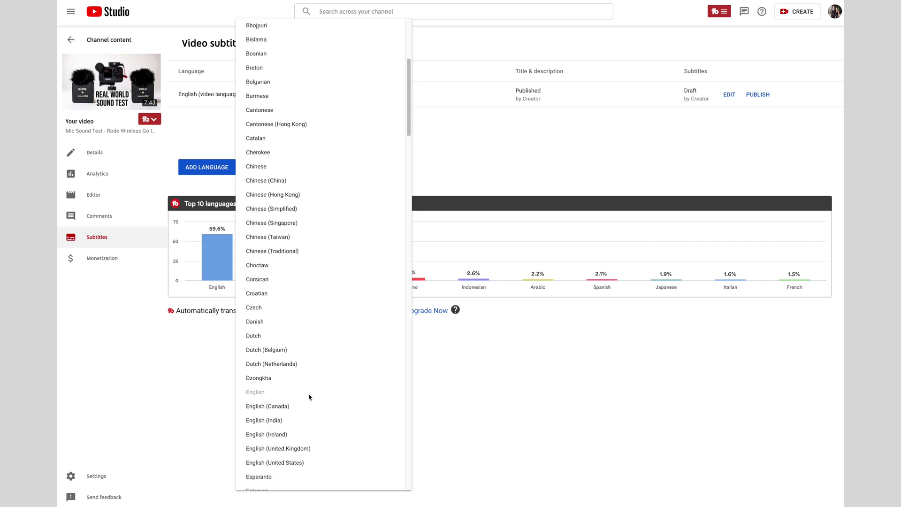
pyautogui.click(310, 462)
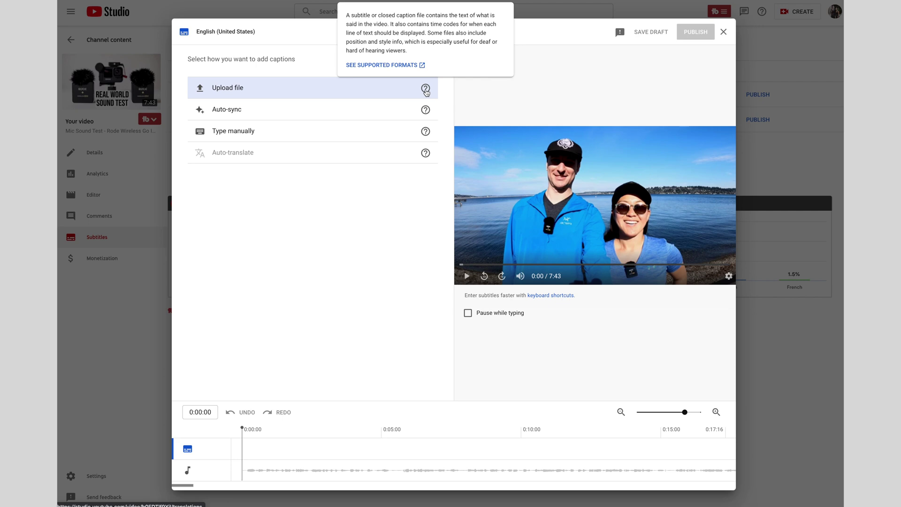
pyautogui.click(426, 93)
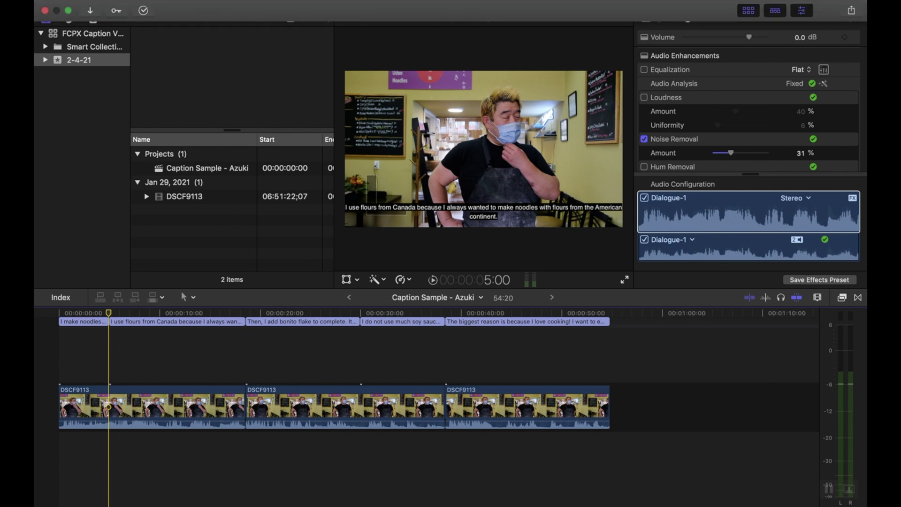
# Share a Master File with English (iTT) captions burned in, saved to the Movies folder
pyautogui.click(136, 1)
pyautogui.moveTo(324, 120)
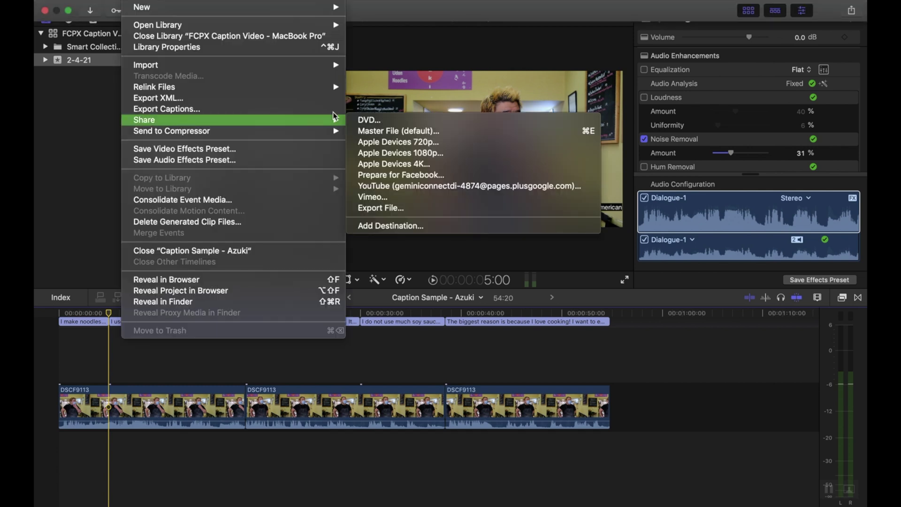
pyautogui.click(378, 131)
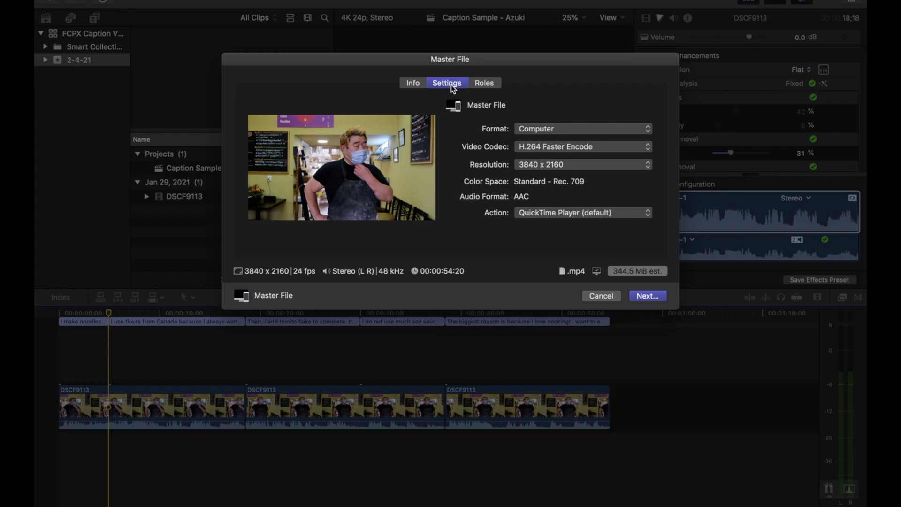
pyautogui.click(481, 85)
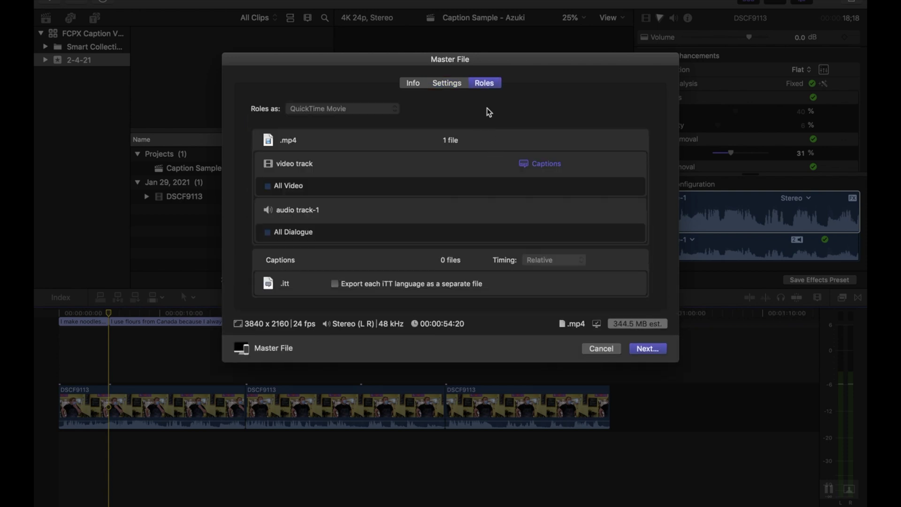
pyautogui.click(543, 166)
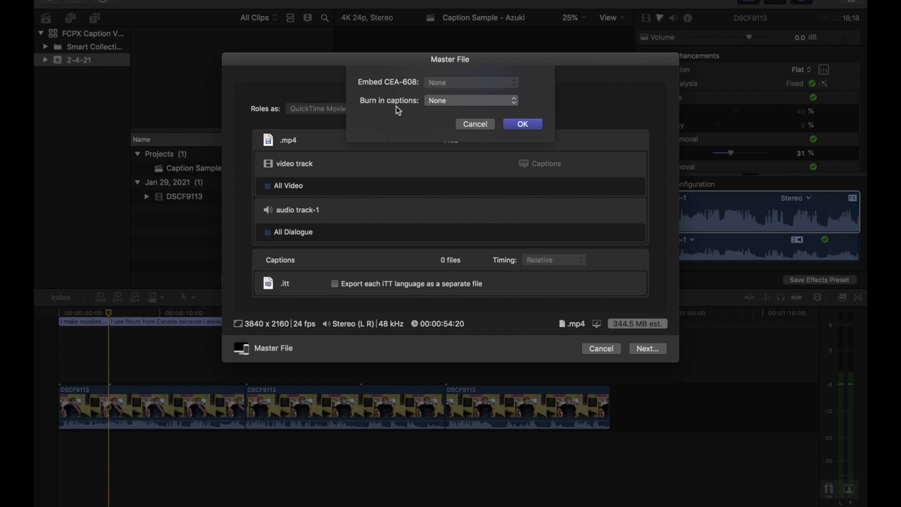
pyautogui.click(449, 101)
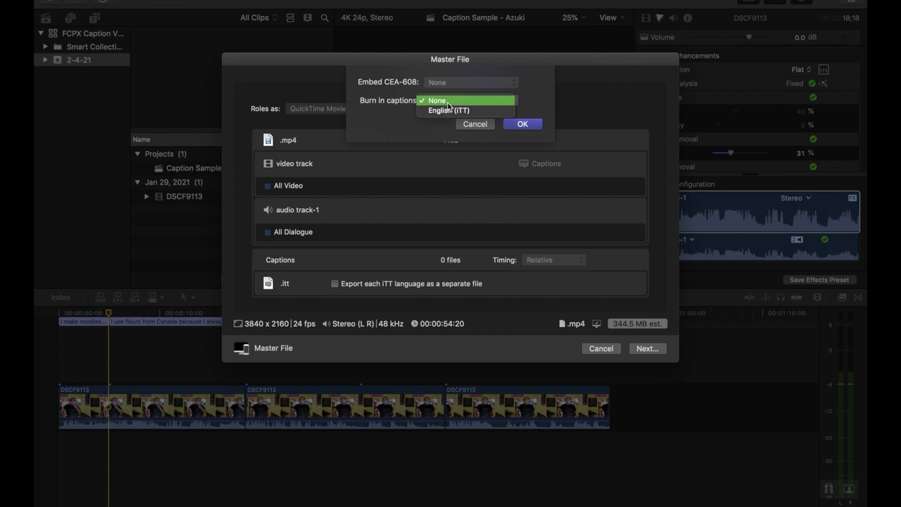
pyautogui.click(478, 111)
pyautogui.click(533, 124)
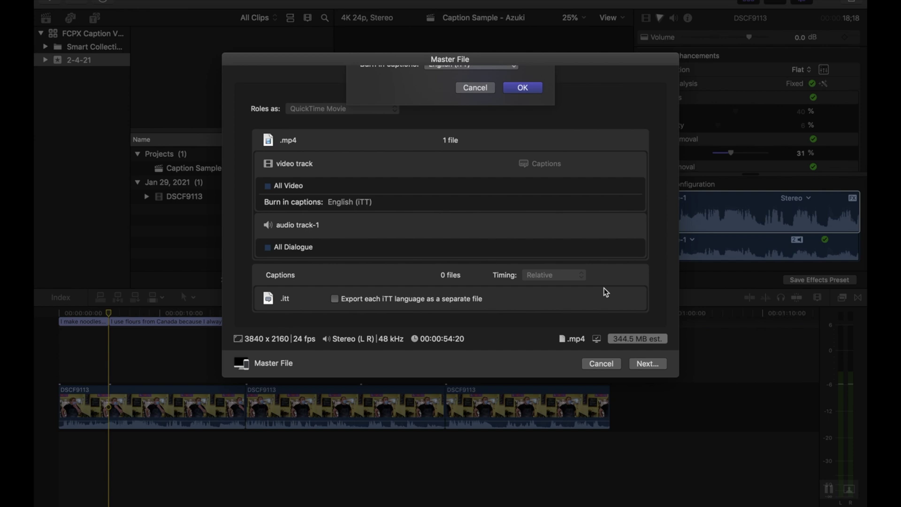
pyautogui.click(657, 366)
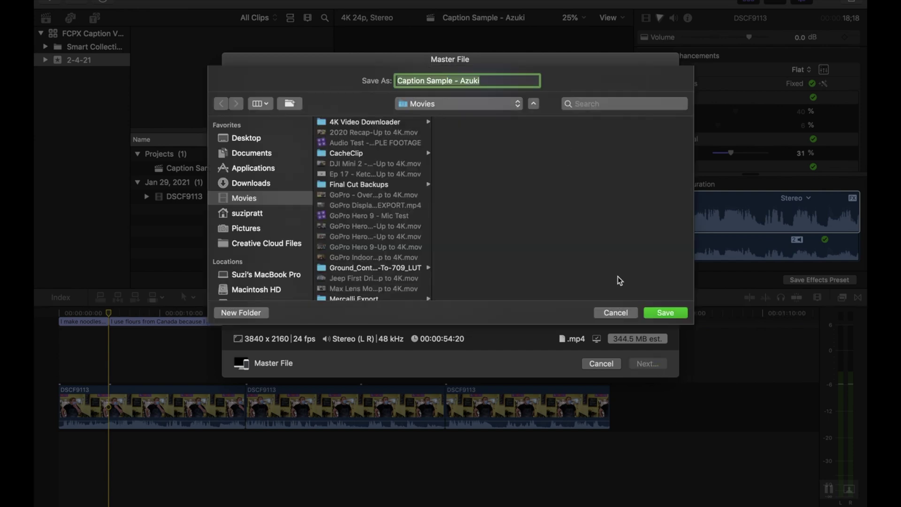
pyautogui.click(678, 312)
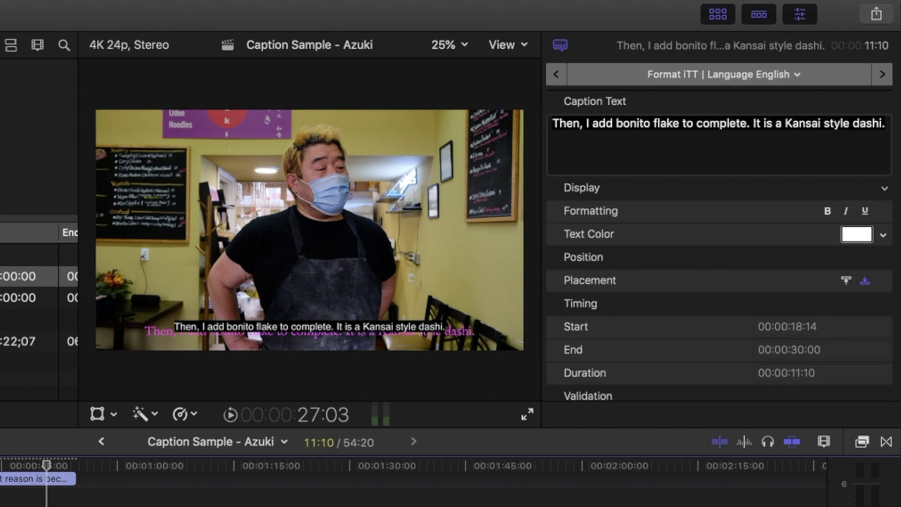
# Scrub through the captions and inspect the bonito-flake caption's Text Color options without changing them
pyautogui.moveTo(455, 465); pyautogui.dragTo(263, 465)
pyautogui.scroll(-2, 789, 227)
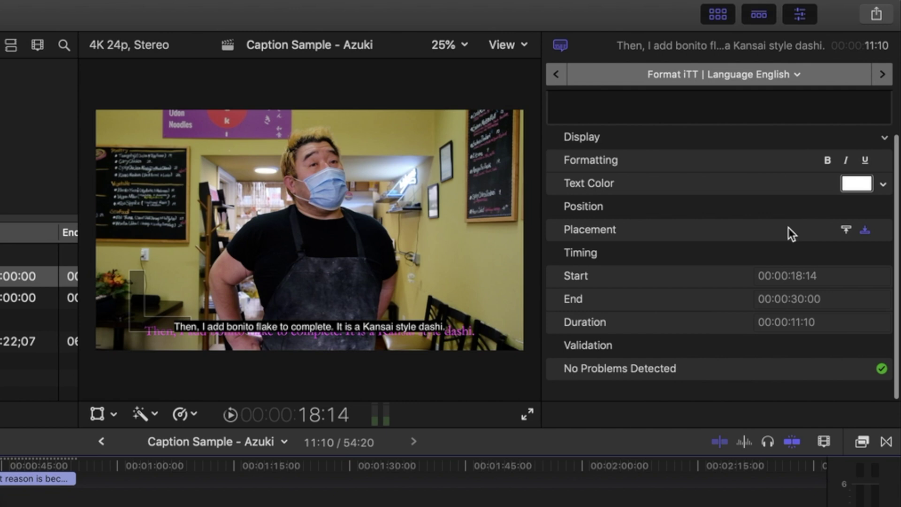
pyautogui.click(883, 204)
pyautogui.click(880, 203)
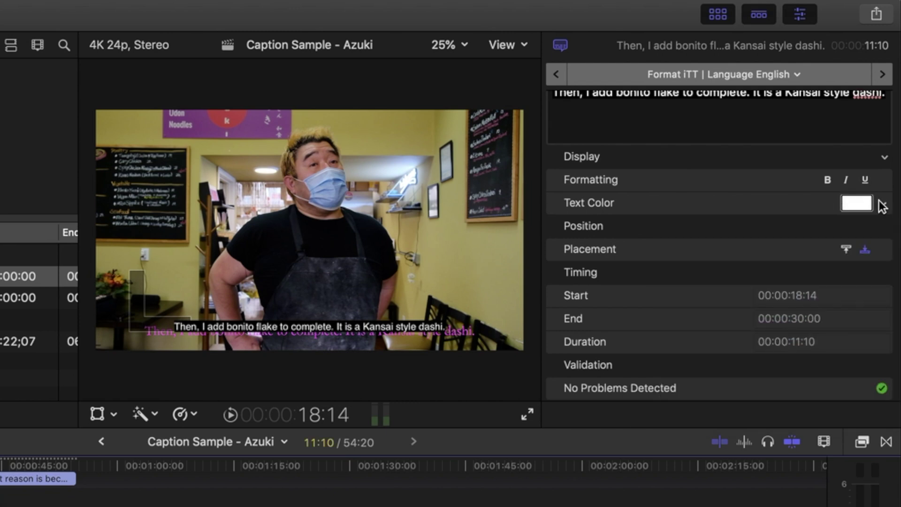
pyautogui.scroll(-2, 805, 215)
pyautogui.scroll(3, 717, 281)
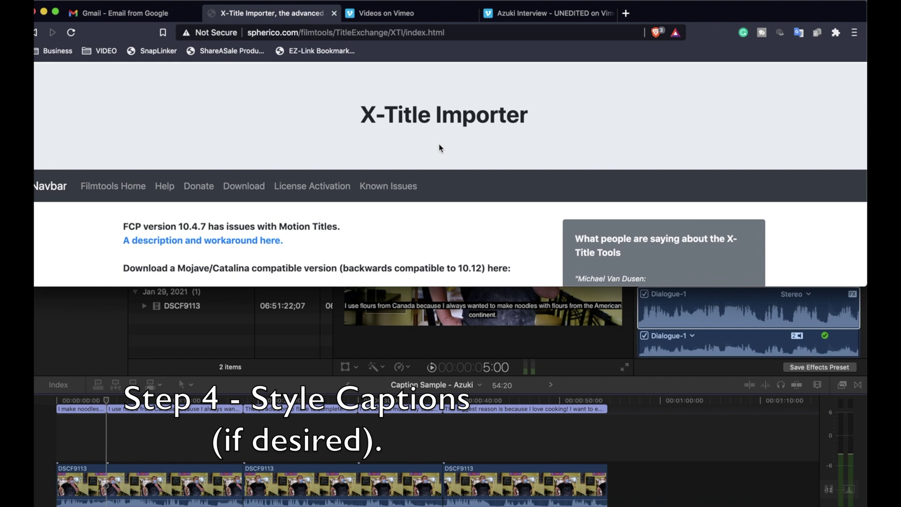
# Mute the sound and open the XTI Donation page on the X-Title Importer site
pyautogui.scroll(-2, 474, 134)
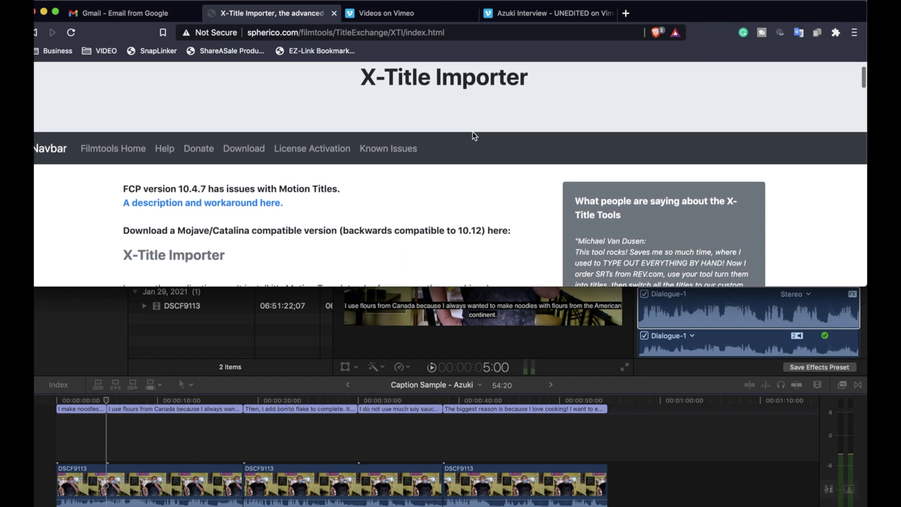
pyautogui.scroll(-4, 474, 136)
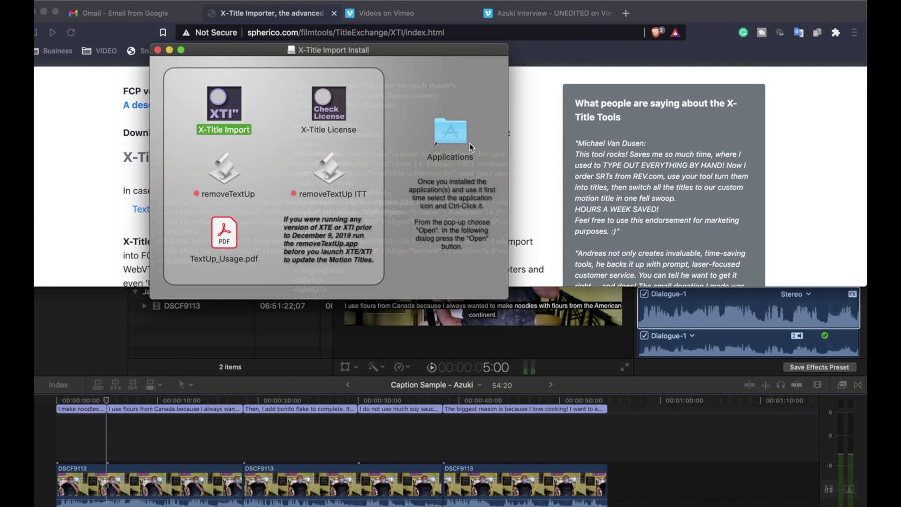
pyautogui.press('XF86AudioMute')
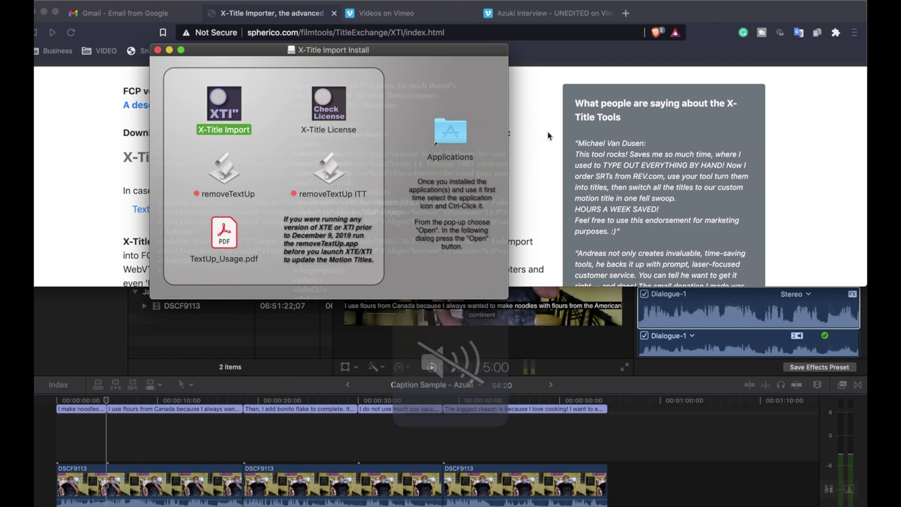
pyautogui.click(695, 8)
pyautogui.scroll(5, 470, 131)
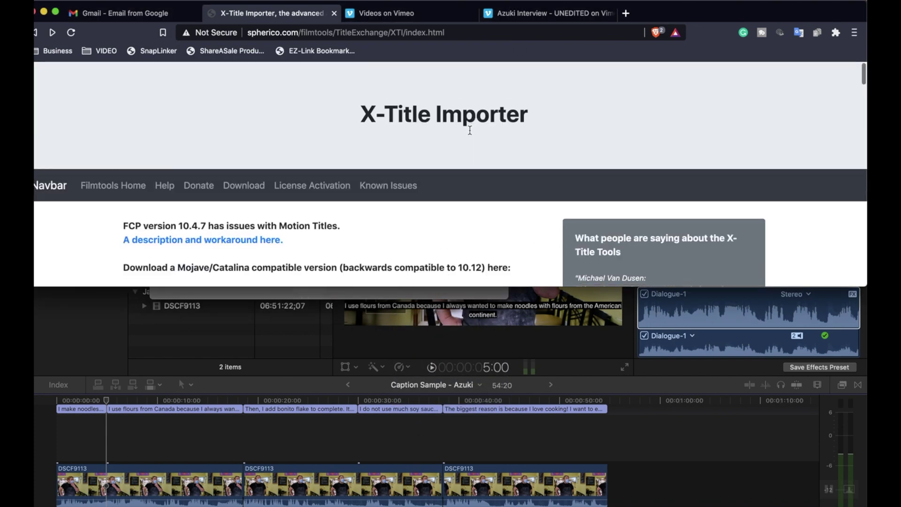
pyautogui.scroll(-3, 205, 188)
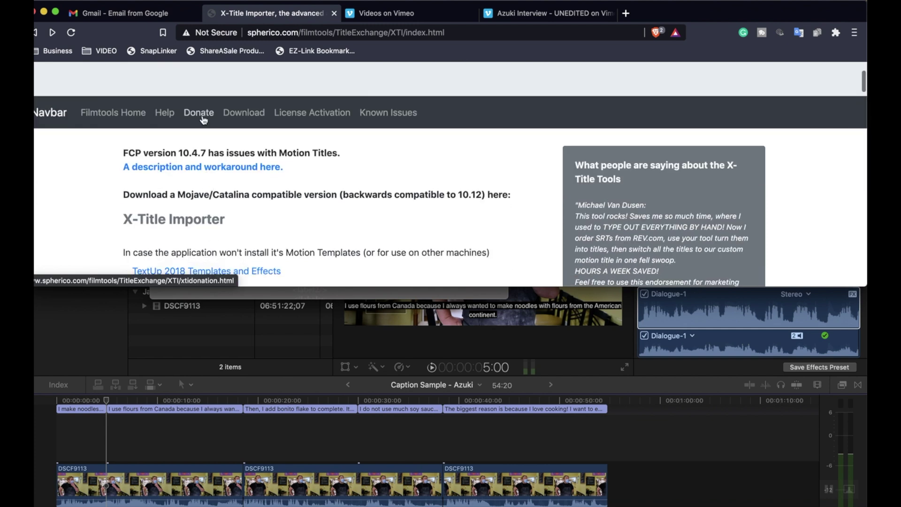
pyautogui.click(203, 117)
pyautogui.scroll(-3, 372, 133)
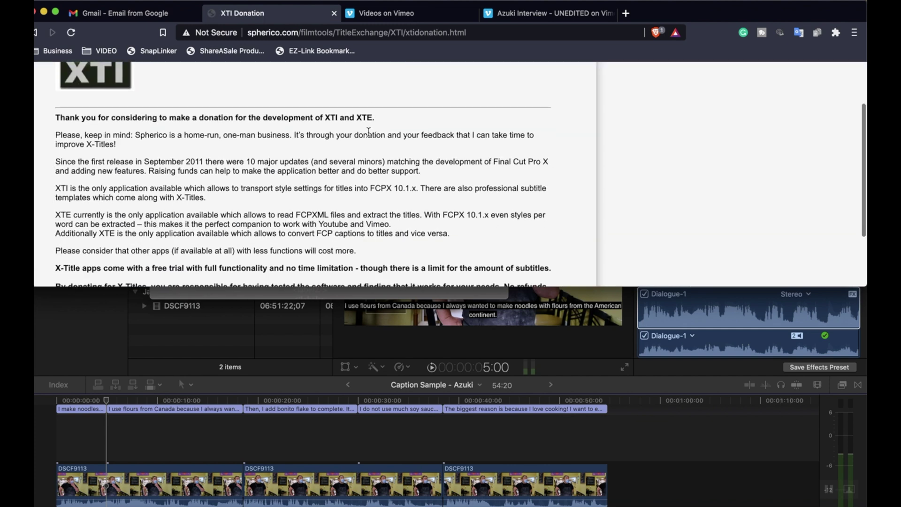
pyautogui.scroll(3, 358, 132)
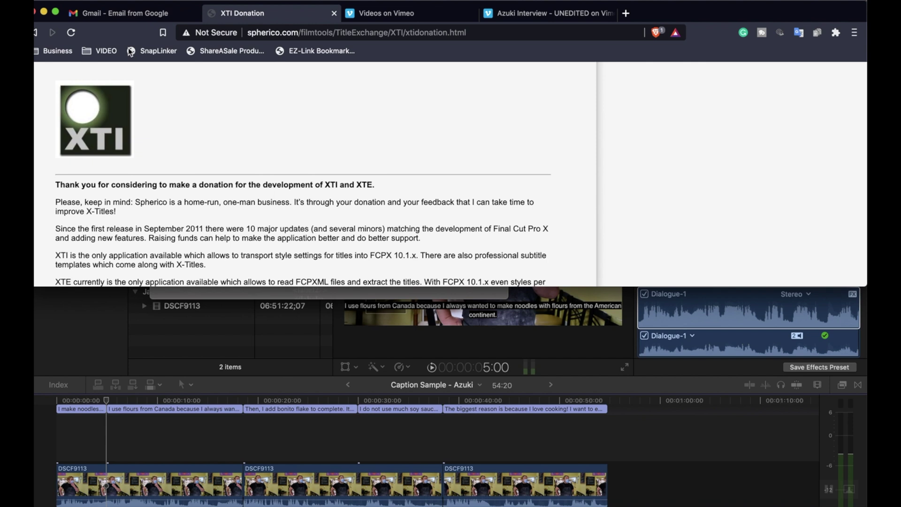
# Hide the browser, go to Applications in Finder, and launch X-Title Import
pyautogui.click(43, 13)
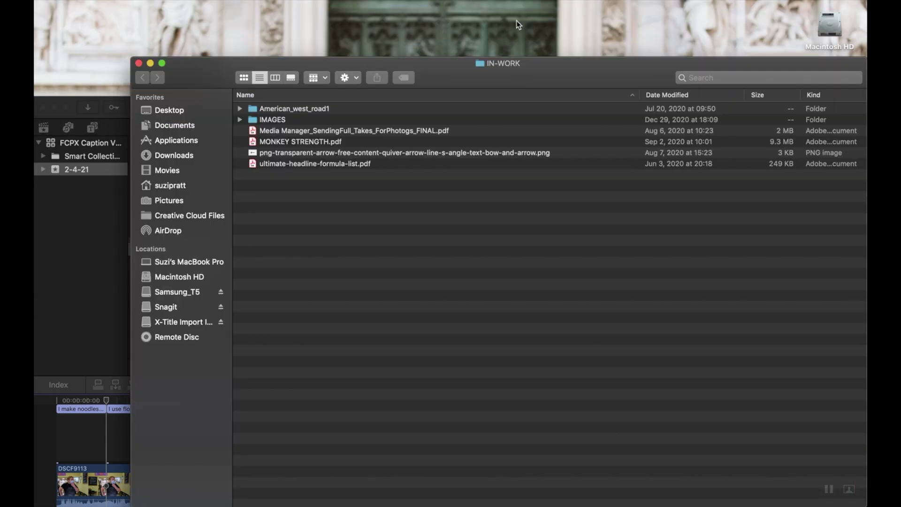
pyautogui.moveTo(491, 73); pyautogui.dragTo(463, 17)
pyautogui.click(149, 83)
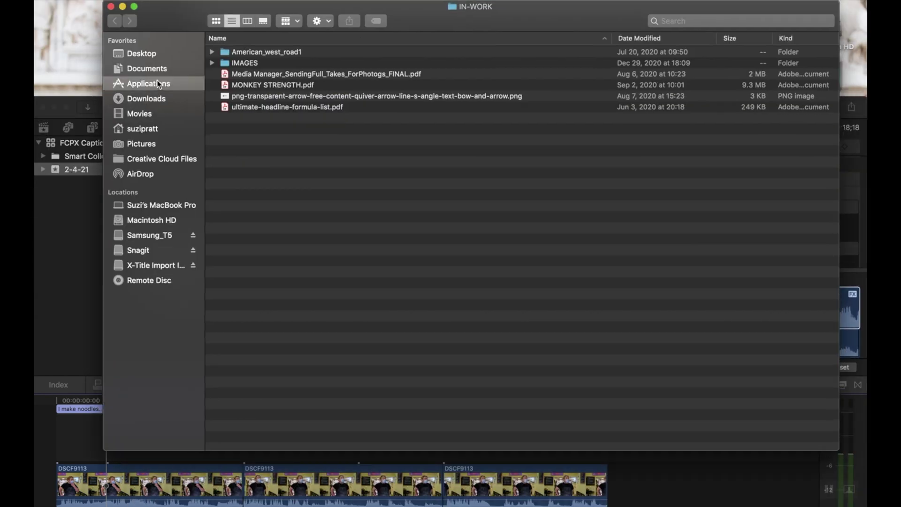
pyautogui.scroll(-10, 306, 153)
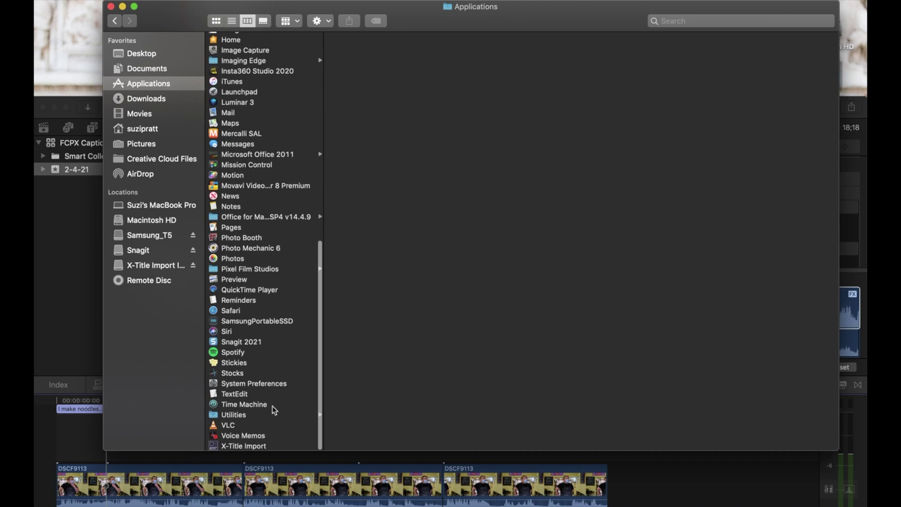
pyautogui.click(265, 416)
pyautogui.doubleClick(263, 445)
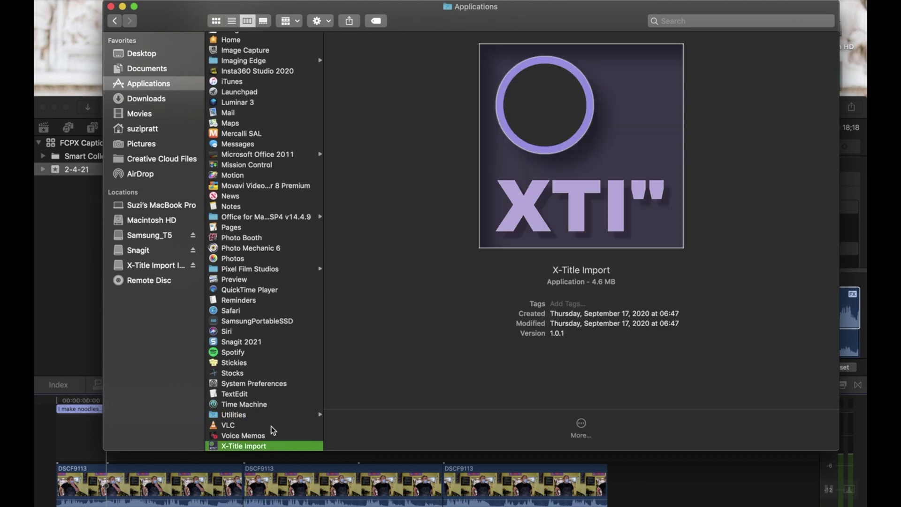
# Launch X-Title Import Lite Edition and set it to 24 fps at 2048 x 1556
pyautogui.click(537, 191)
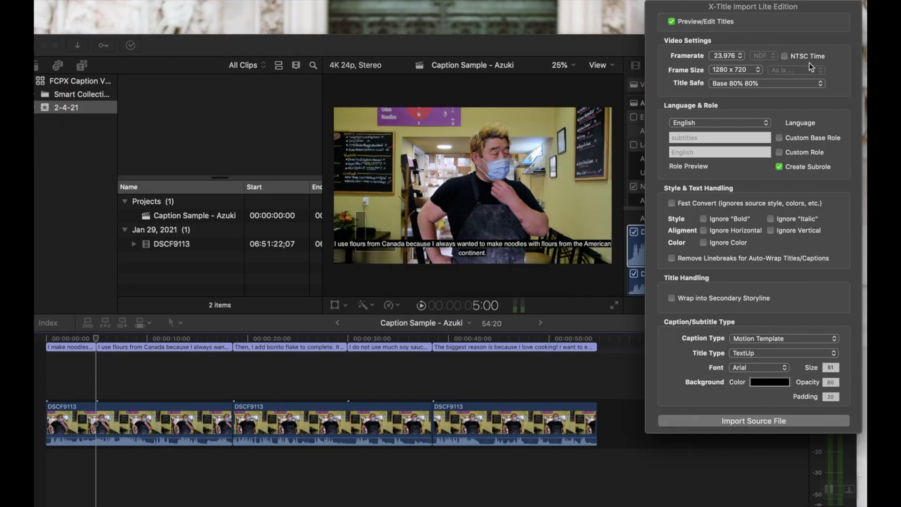
pyautogui.click(738, 57)
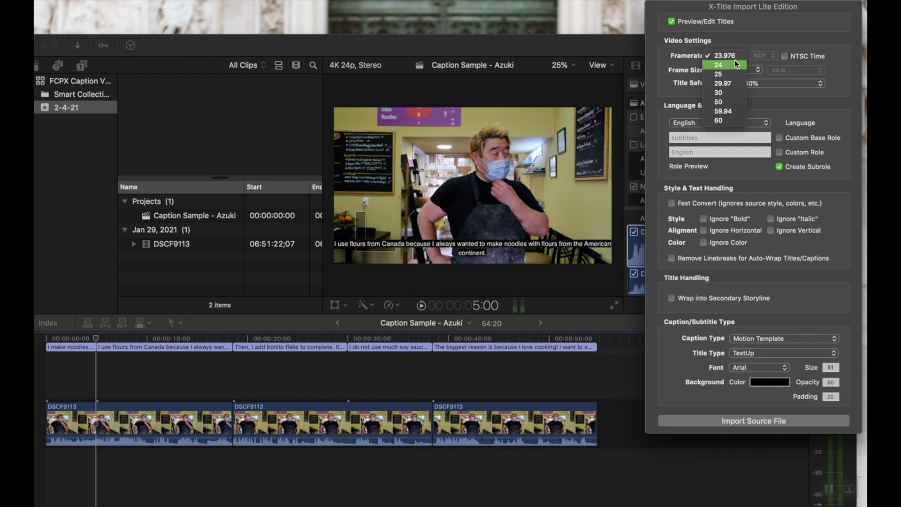
pyautogui.click(733, 64)
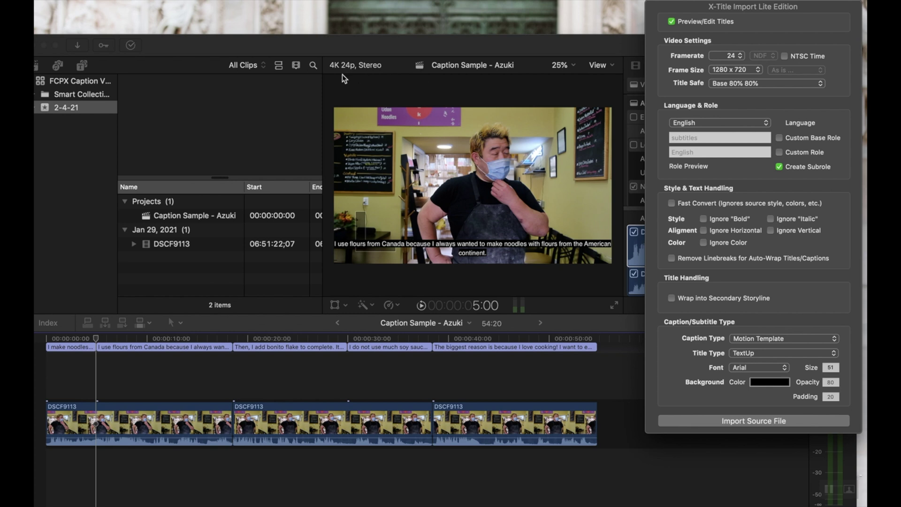
pyautogui.click(734, 70)
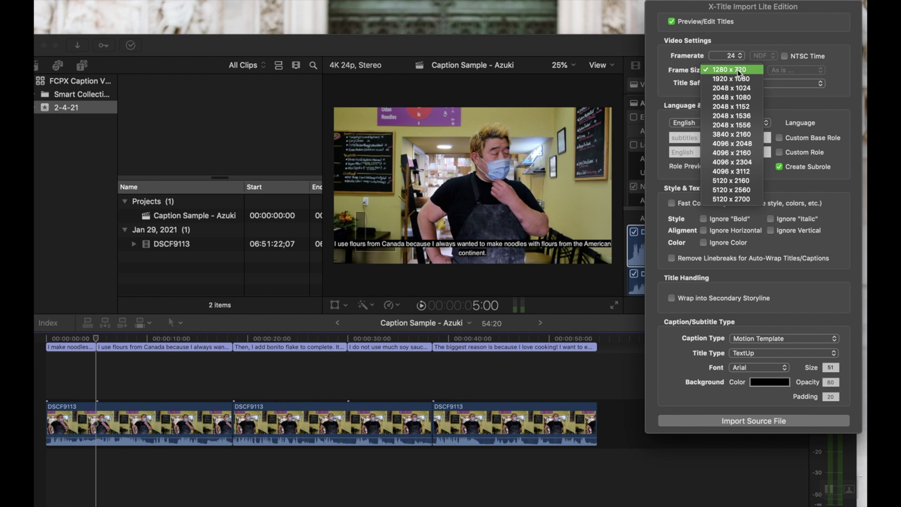
pyautogui.click(751, 125)
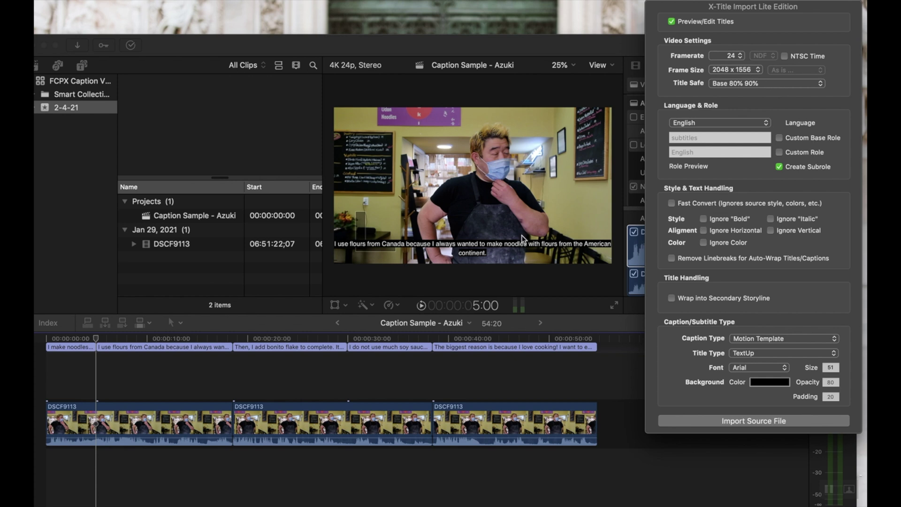
# Review the Title Safe presets and leave it on Base 80% 90%
pyautogui.click(764, 85)
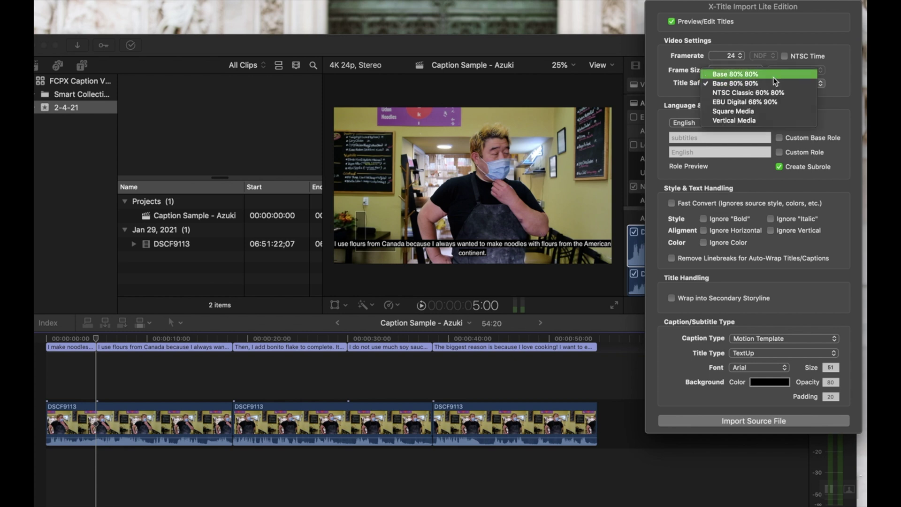
pyautogui.click(771, 83)
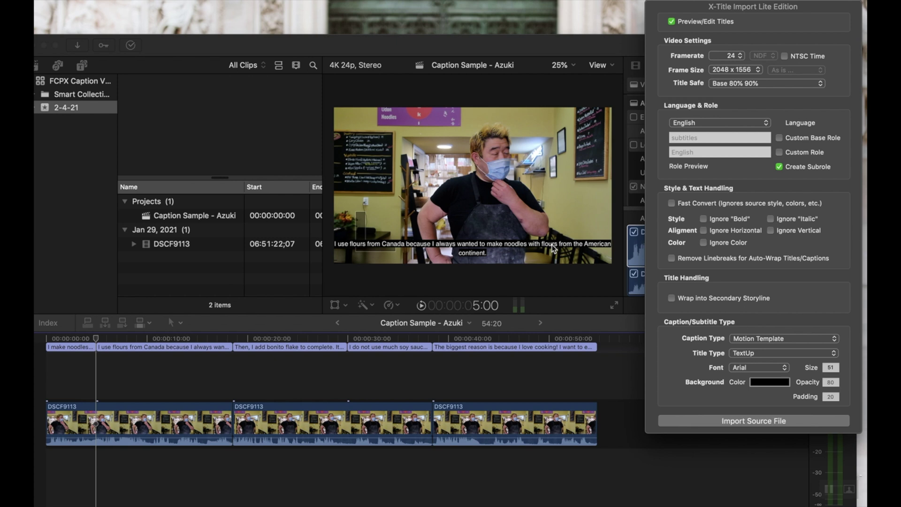
pyautogui.click(779, 82)
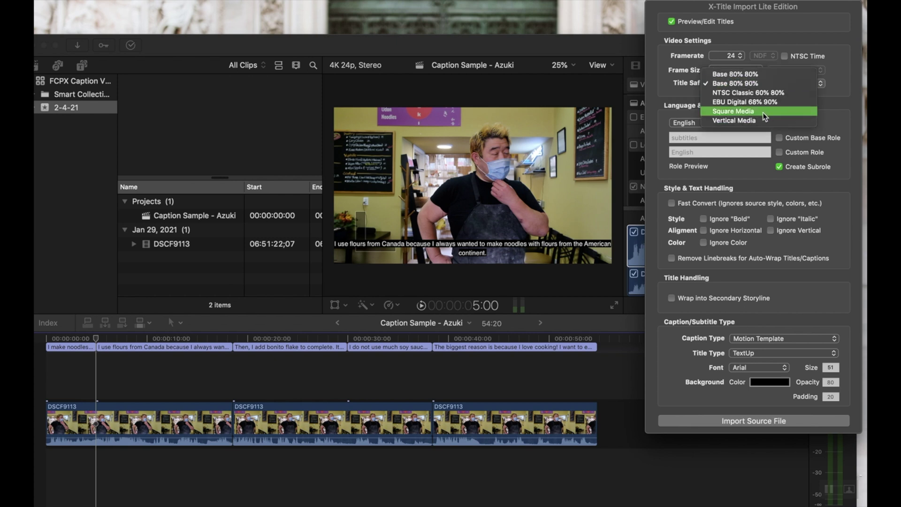
pyautogui.click(663, 93)
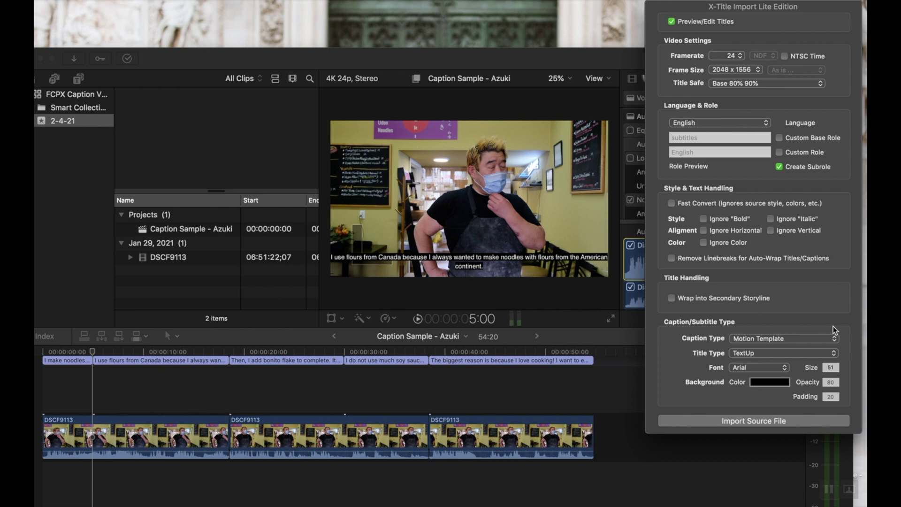
# Set the caption title font to Garamond
pyautogui.click(770, 367)
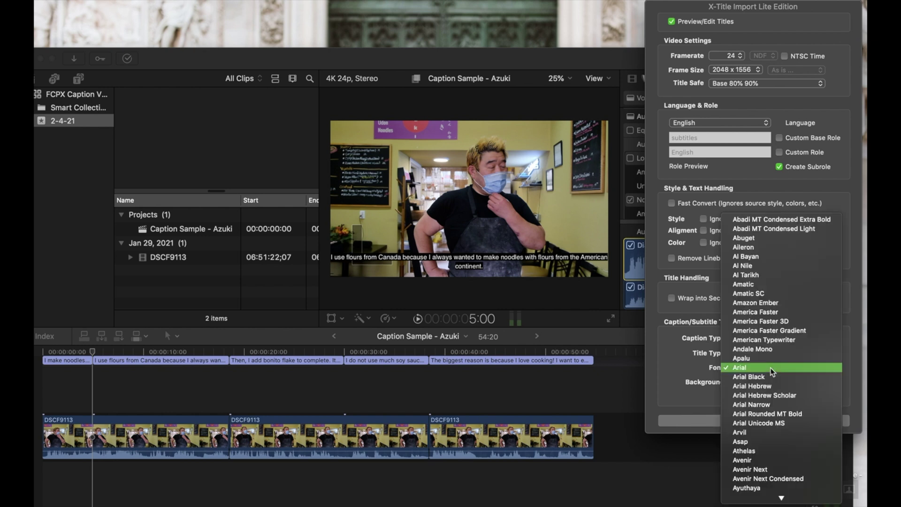
pyautogui.scroll(-8, 771, 367)
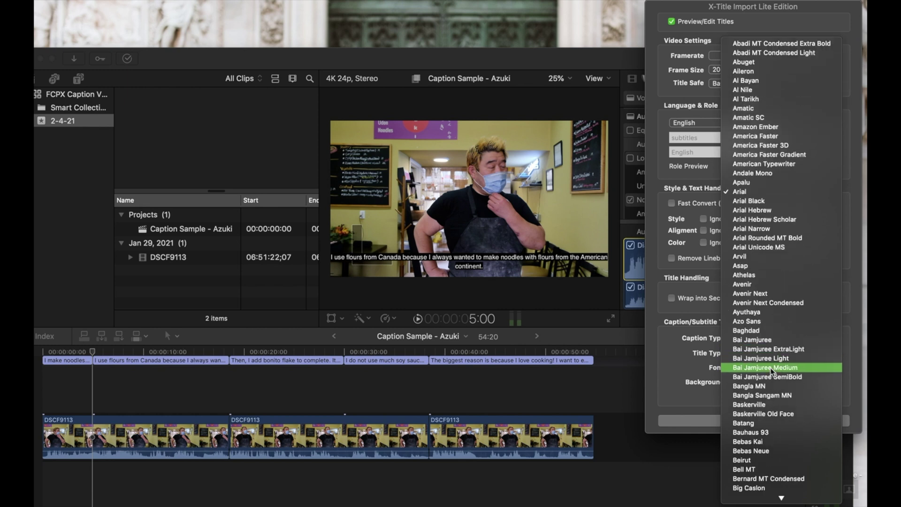
pyautogui.scroll(-7, 771, 371)
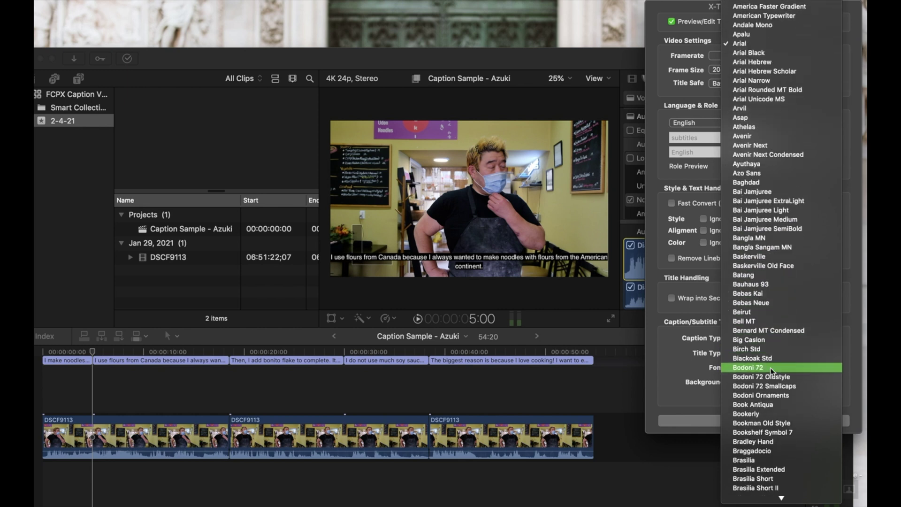
pyautogui.scroll(-20, 770, 368)
pyautogui.click(787, 384)
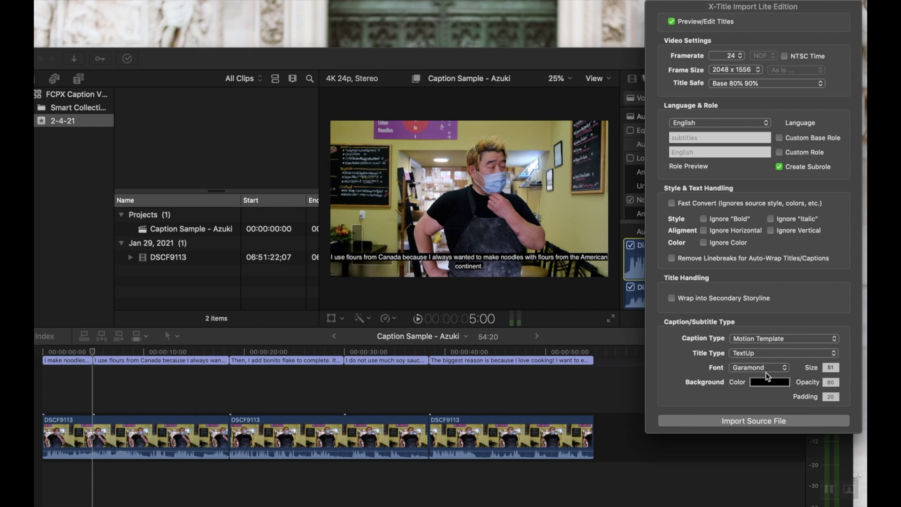
# Change the title size from 51 to 61 and bring Final Cut Pro forward
pyautogui.click(831, 368)
pyautogui.write('61')
pyautogui.moveTo(583, 62); pyautogui.dragTo(596, 33)
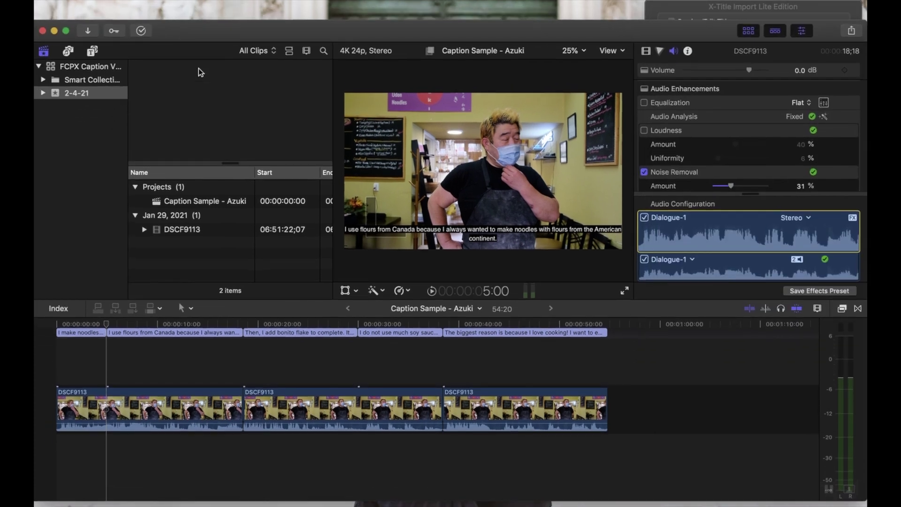
# With the first DSCF9113 clip selected, save the timeline's captions via Export Captions and dismiss the notice
pyautogui.click(210, 374)
pyautogui.click(208, 408)
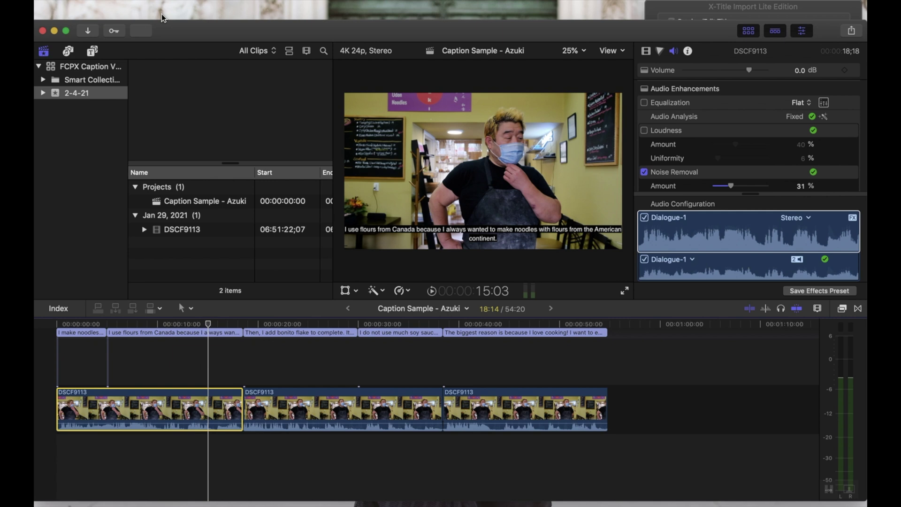
pyautogui.click(136, 0)
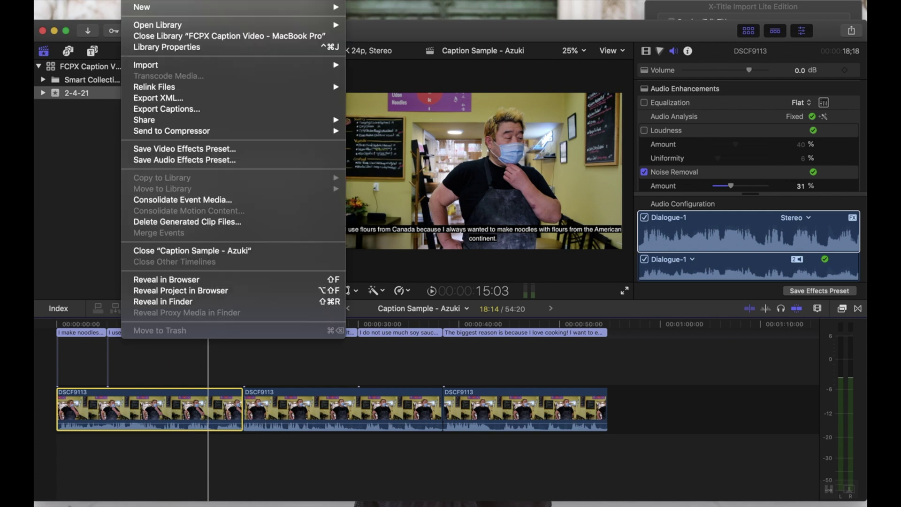
pyautogui.click(180, 107)
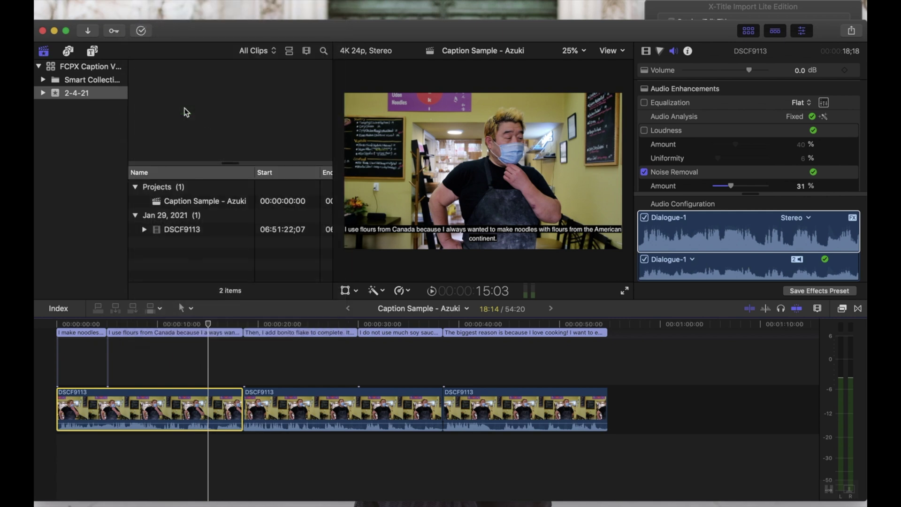
pyautogui.press('Return')
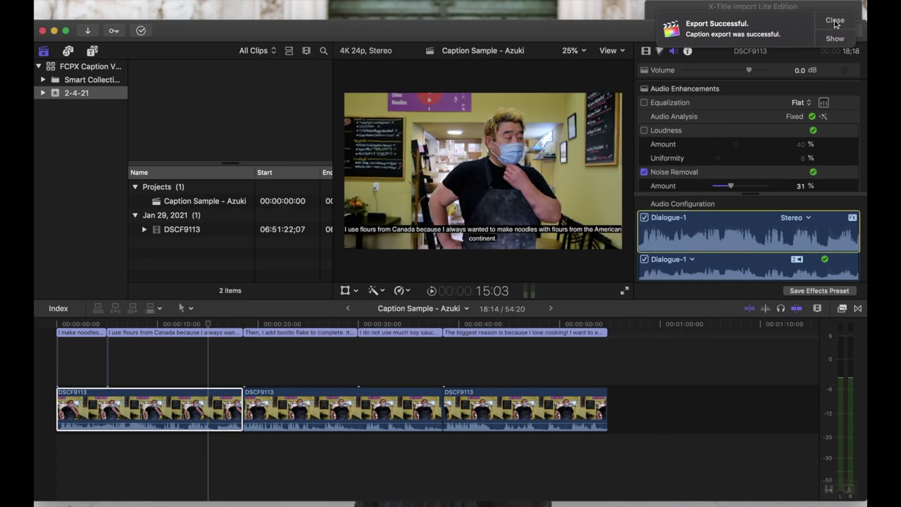
pyautogui.click(837, 21)
# In X-Title Import, find Caption Sample - Azuki_iTT_English.itt in Movies, sorted newest first
pyautogui.click(695, 5)
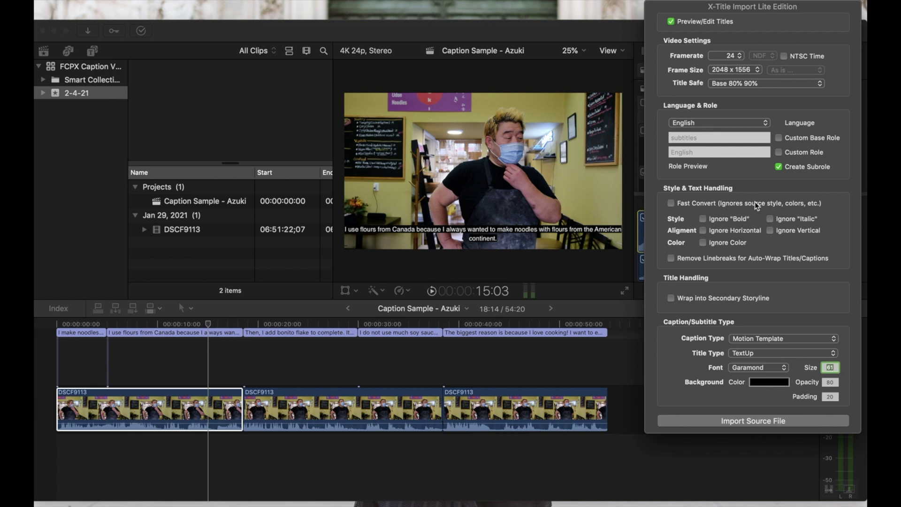
pyautogui.click(775, 424)
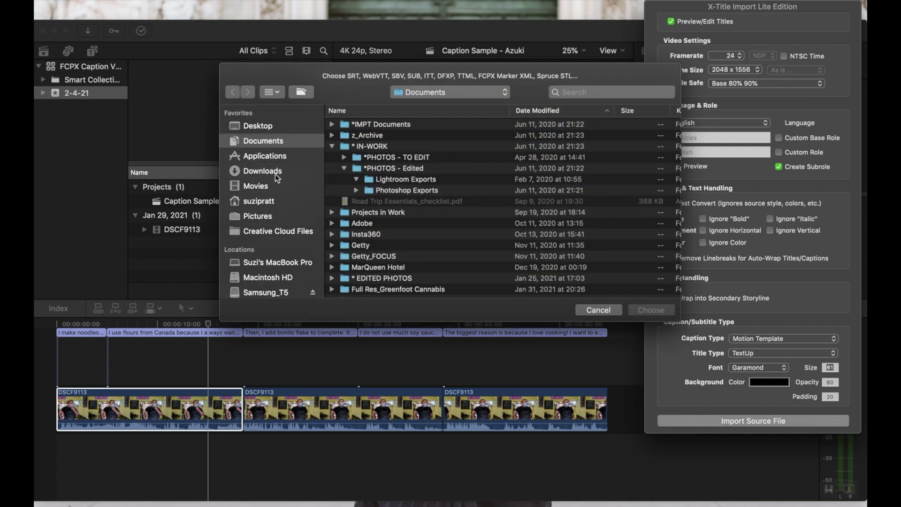
pyautogui.click(278, 185)
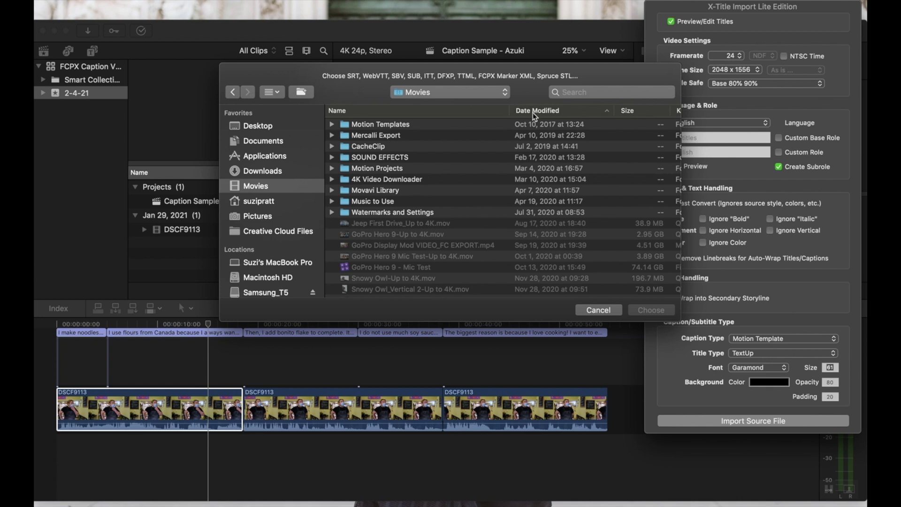
pyautogui.click(534, 111)
pyautogui.click(462, 125)
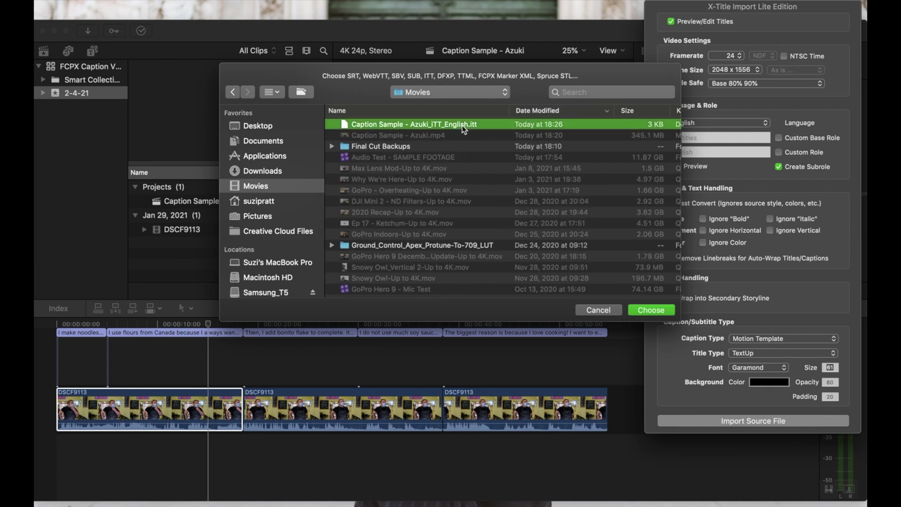
# Open the .itt as a cue list, colour all five subtitles magenta, and save as FCPX XML
pyautogui.doubleClick(462, 126)
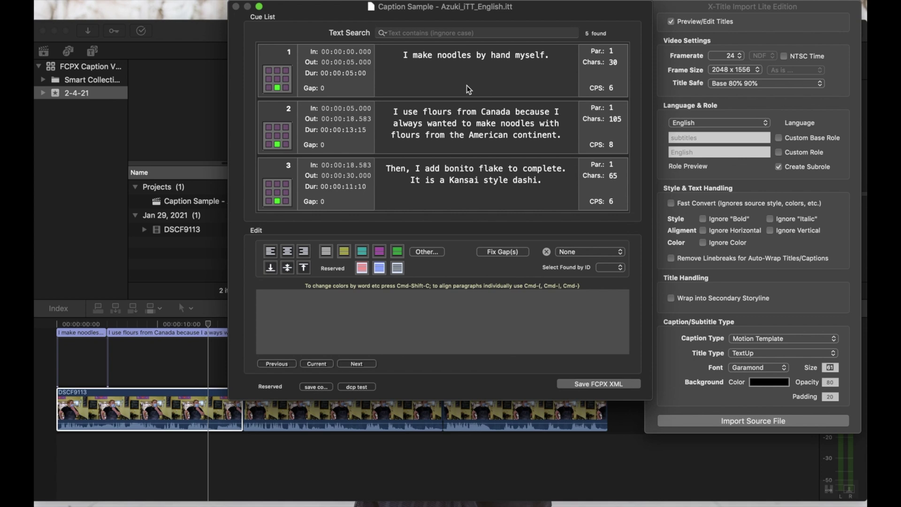
pyautogui.click(468, 89)
pyautogui.scroll(-5, 475, 127)
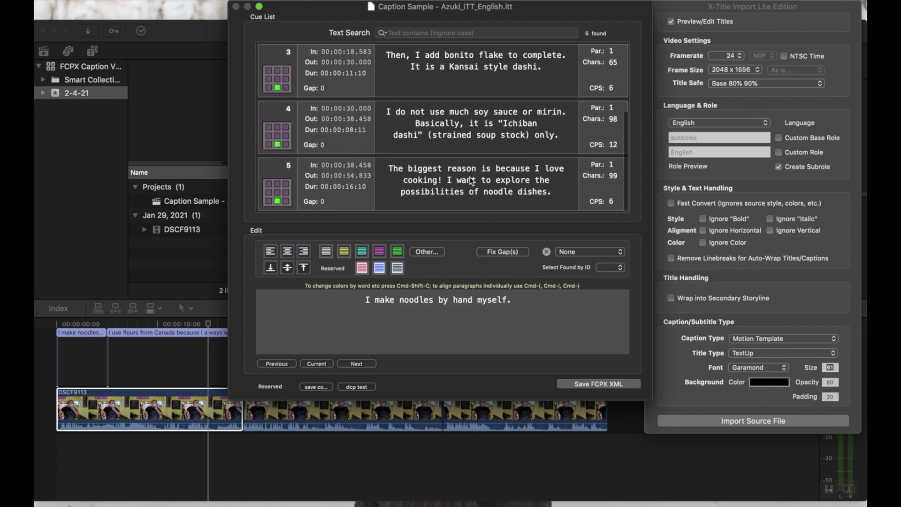
pyautogui.keyDown('shift'); pyautogui.click(469, 181); pyautogui.keyUp('shift')
pyautogui.scroll(5, 484, 99)
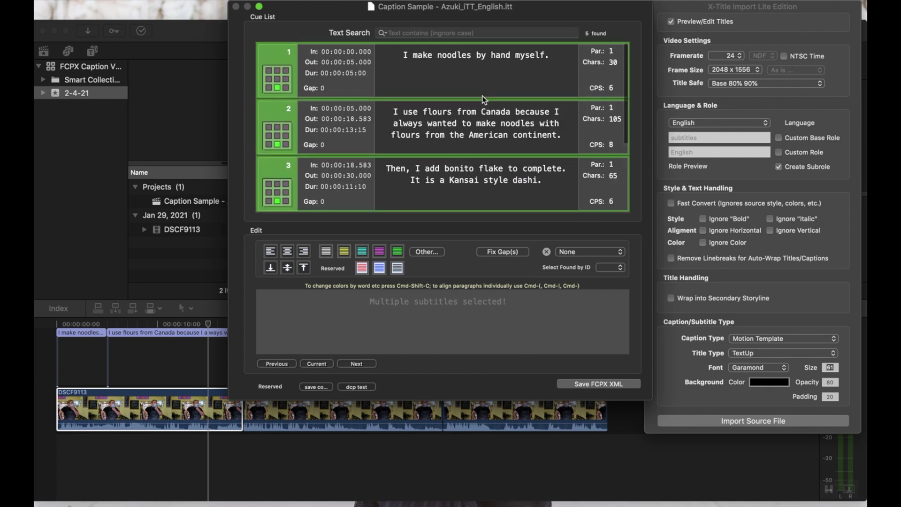
pyautogui.scroll(-1, 484, 99)
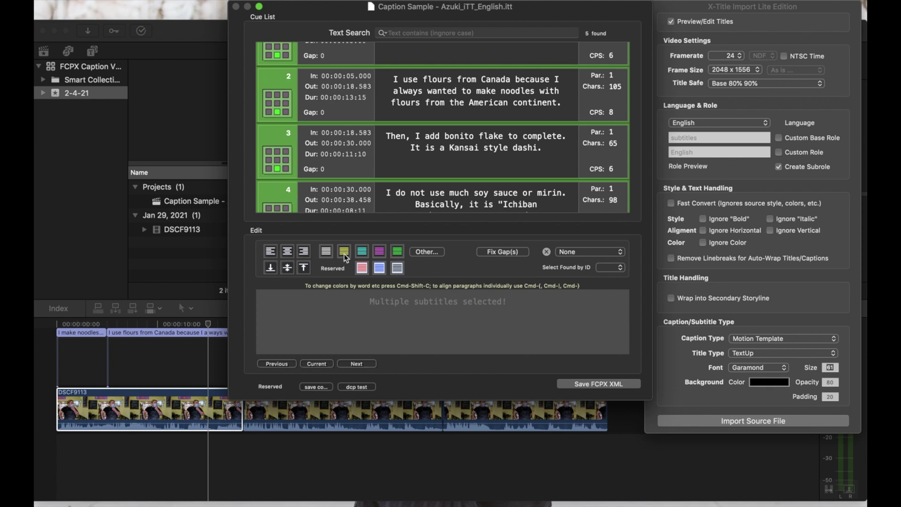
pyautogui.click(380, 253)
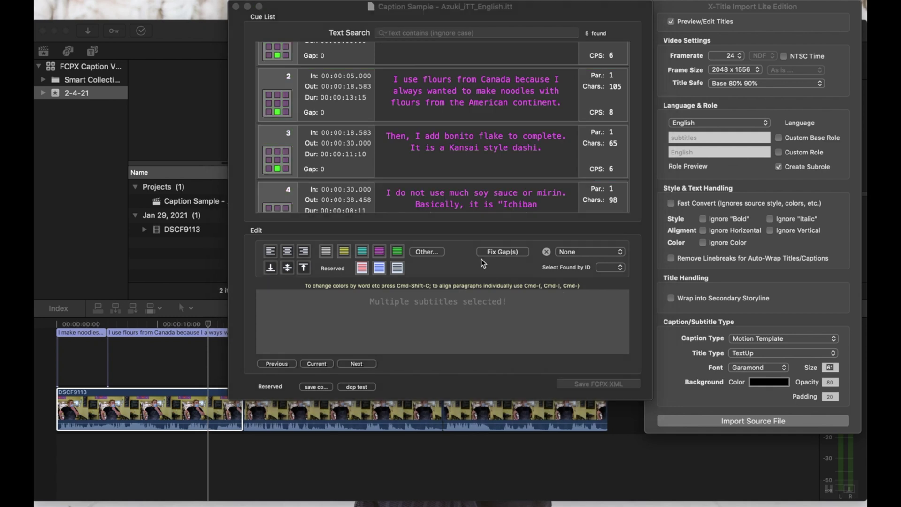
pyautogui.click(588, 376)
pyautogui.click(593, 385)
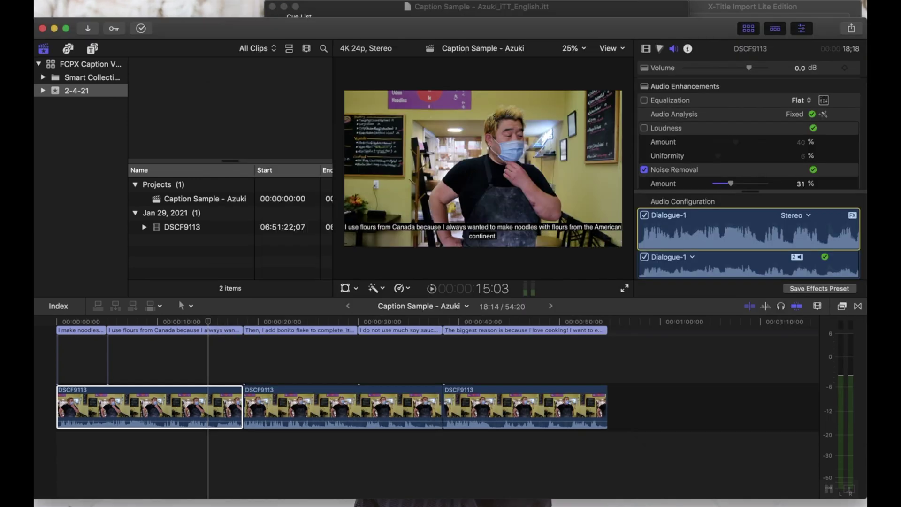
# Import Caption Sample - Azuki_iTT_English-en.fcpxml into the Final Cut Pro library
pyautogui.click(133, 0)
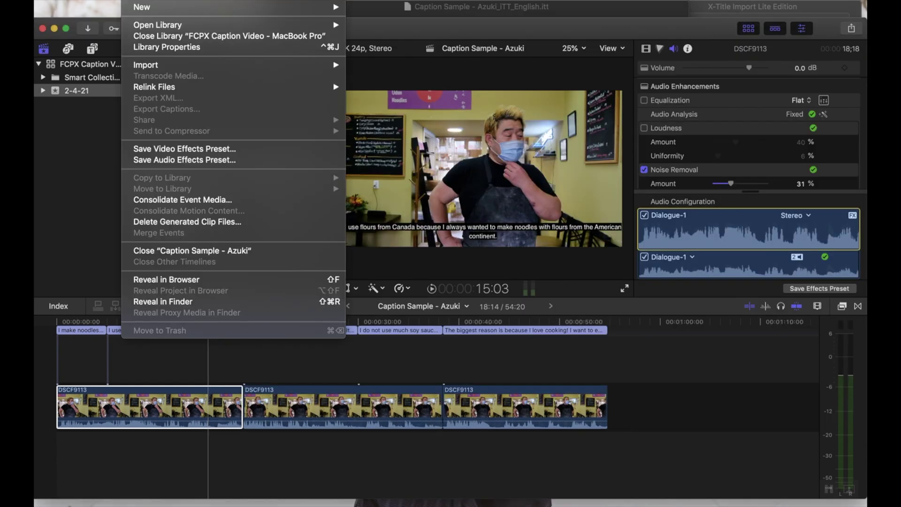
pyautogui.moveTo(174, 64)
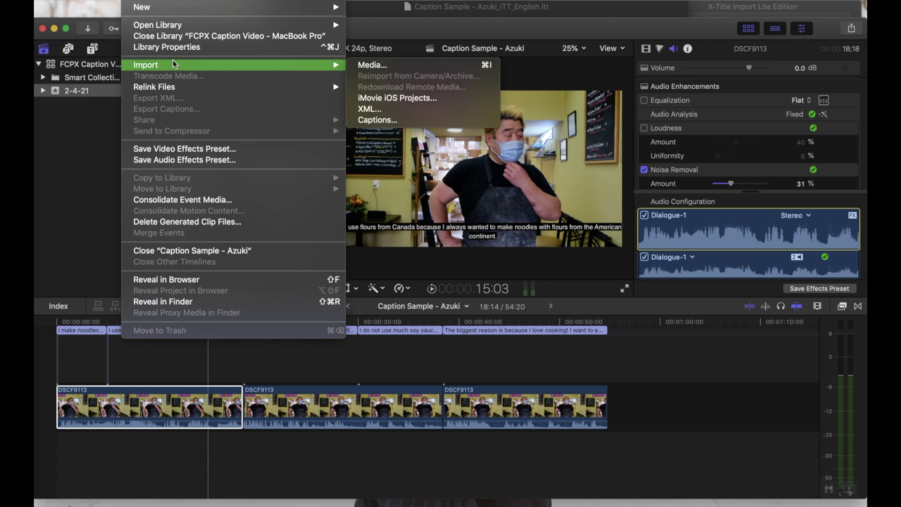
pyautogui.click(398, 108)
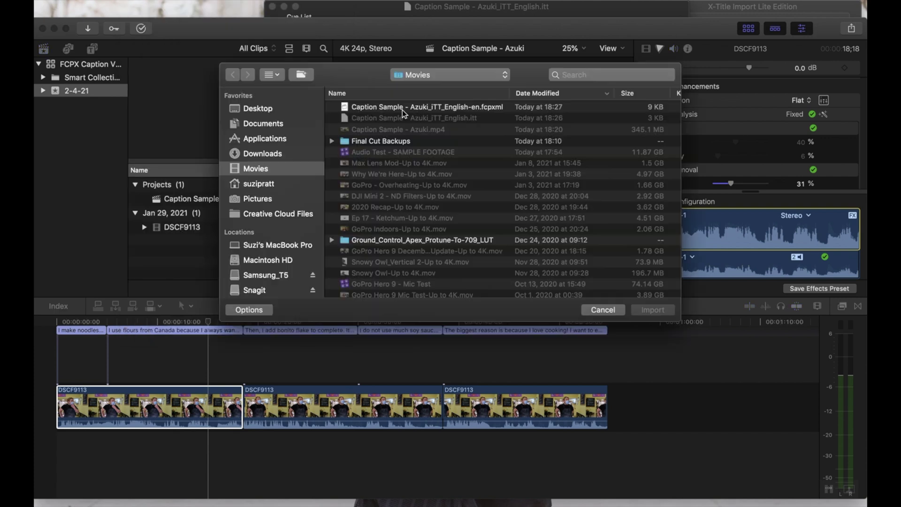
pyautogui.click(436, 108)
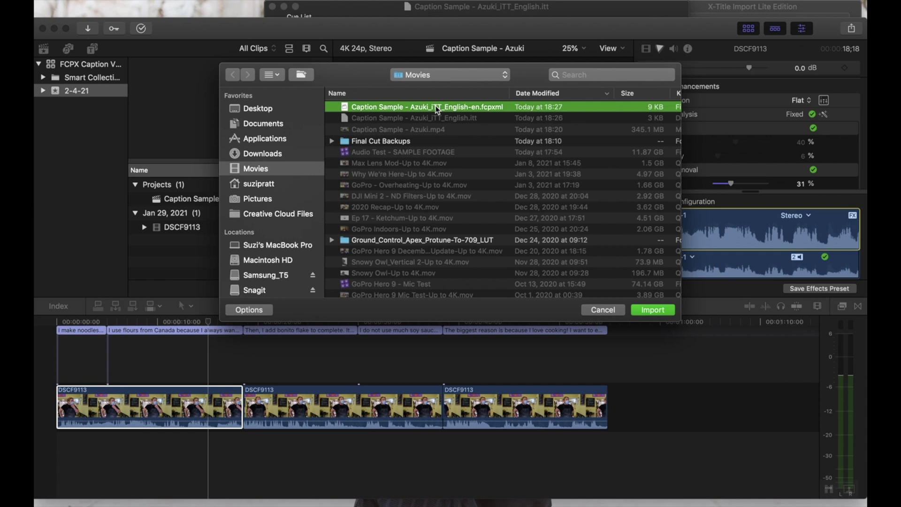
pyautogui.doubleClick(435, 113)
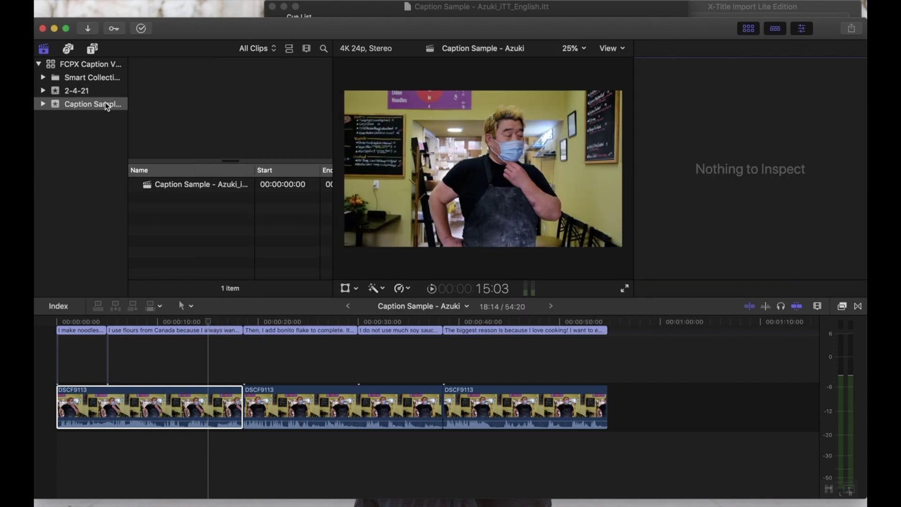
# Open the converted caption-titles project and select all five titles in its timeline
pyautogui.click(107, 105)
pyautogui.doubleClick(172, 184)
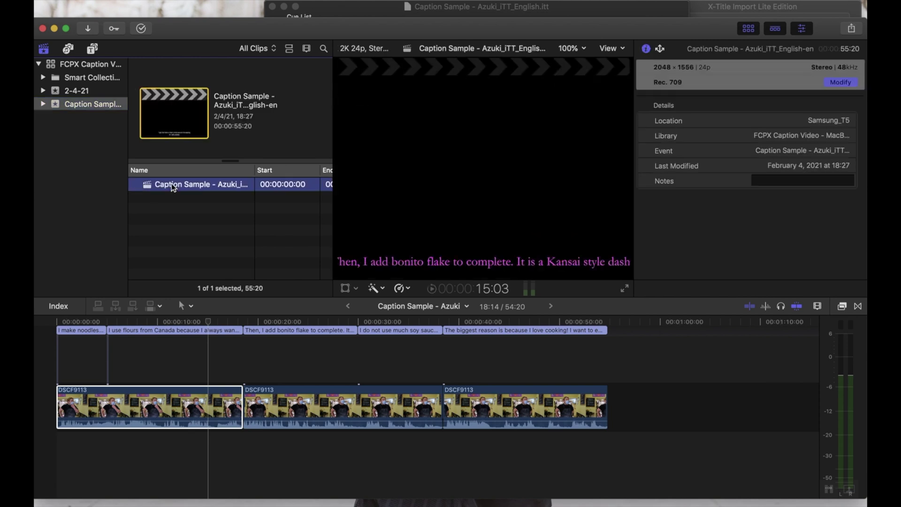
pyautogui.click(264, 375)
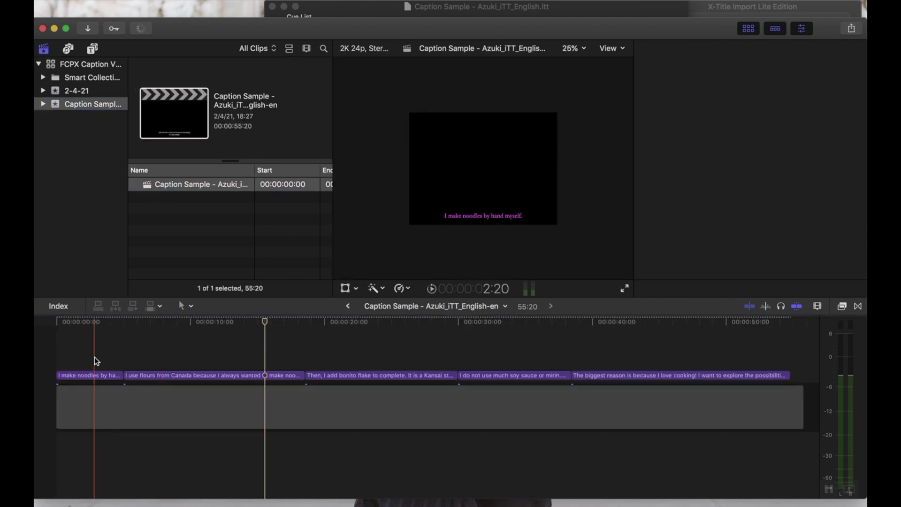
pyautogui.moveTo(95, 358); pyautogui.dragTo(680, 380)
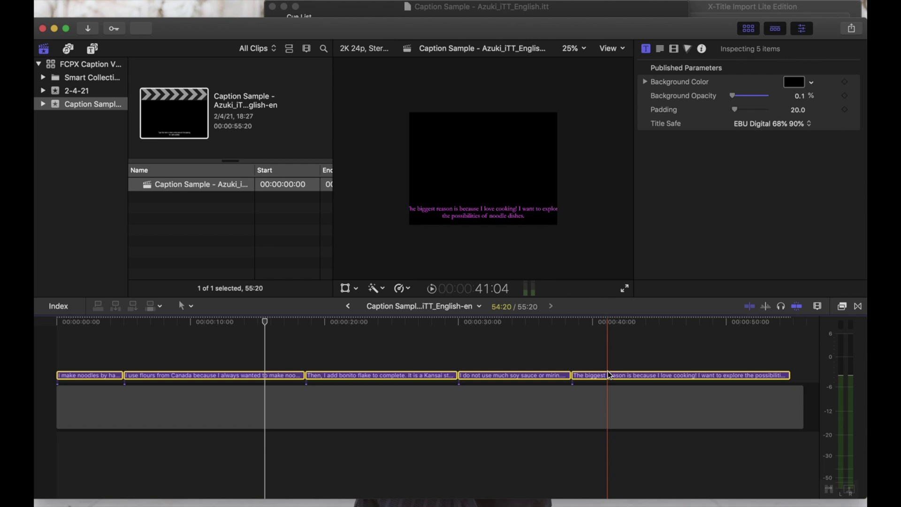
# Paste the five pink titles at the start of the Caption Sample - Azuki interview, shifted left to match the captions
pyautogui.click(70, 63)
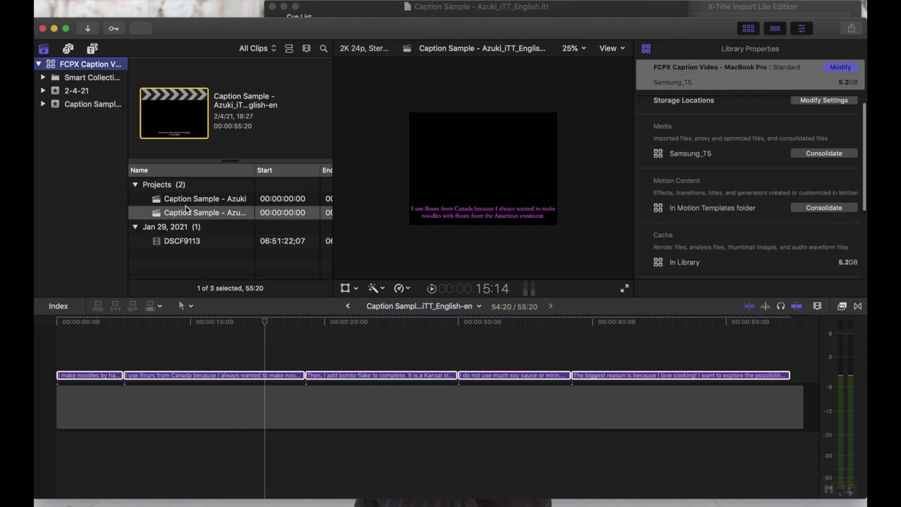
pyautogui.doubleClick(204, 198)
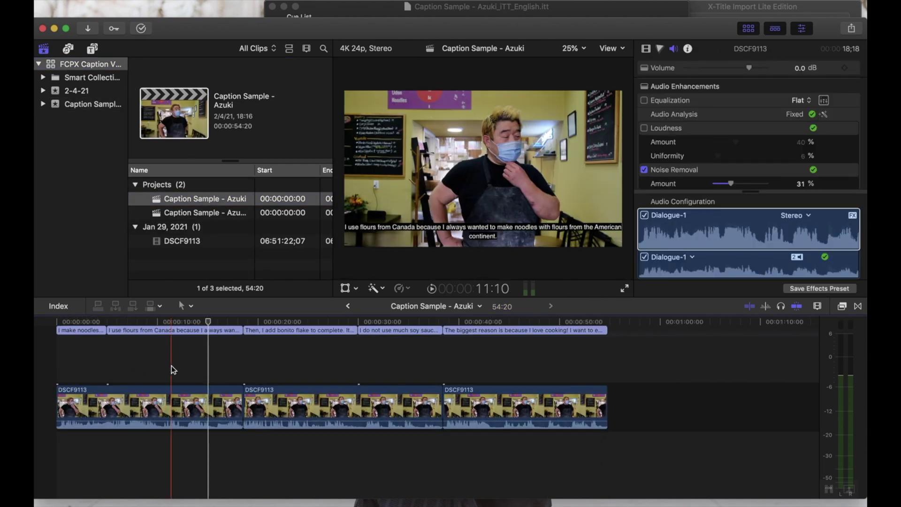
pyautogui.press('Home')
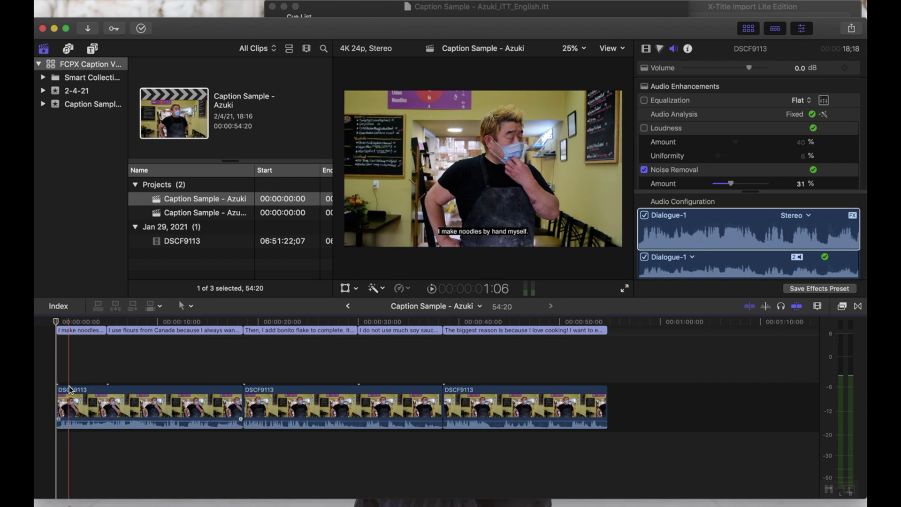
pyautogui.press('super+v')
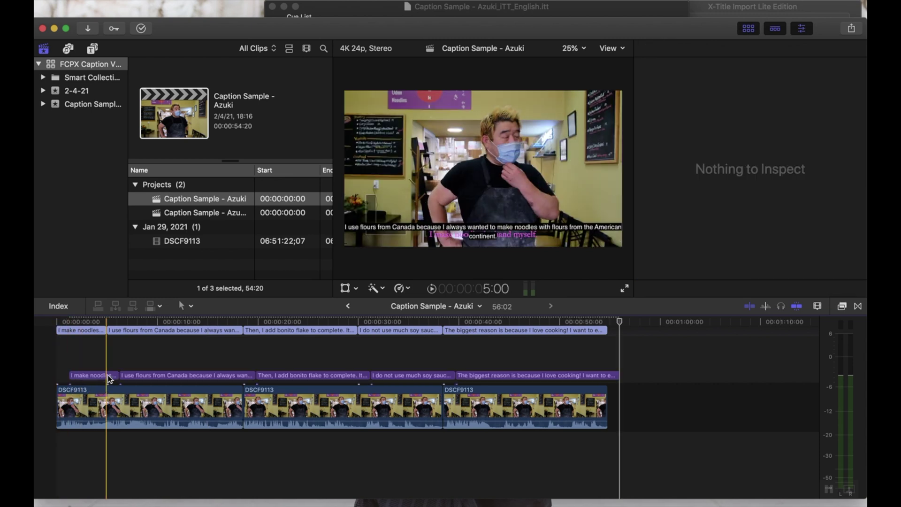
pyautogui.press('super+minus')
pyautogui.press('super+a')
pyautogui.moveTo(76, 378); pyautogui.dragTo(69, 381)
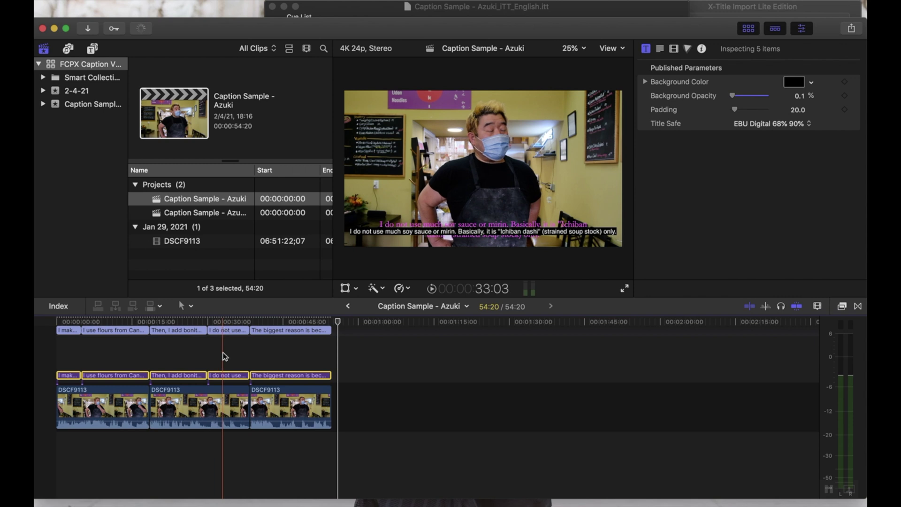
# Select the bonito flake pink title and keep its font style Regular after trying Bold
pyautogui.click(233, 331)
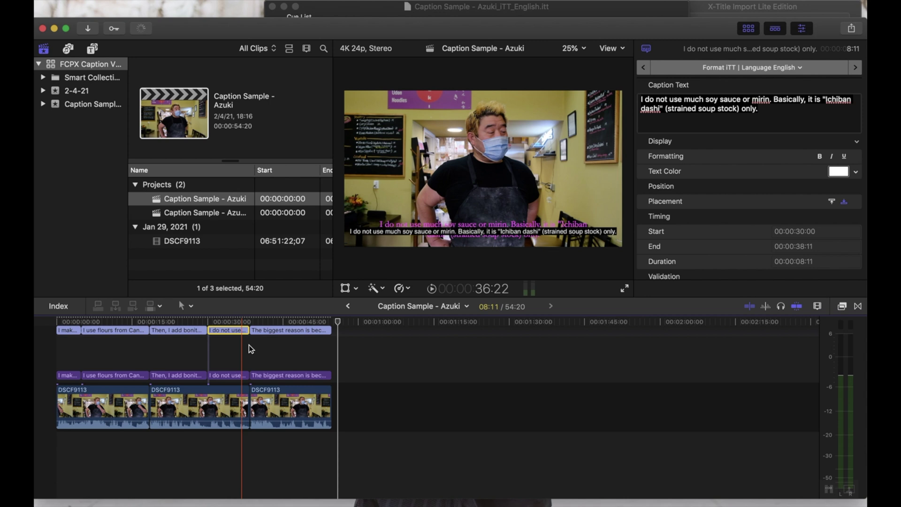
pyautogui.click(235, 359)
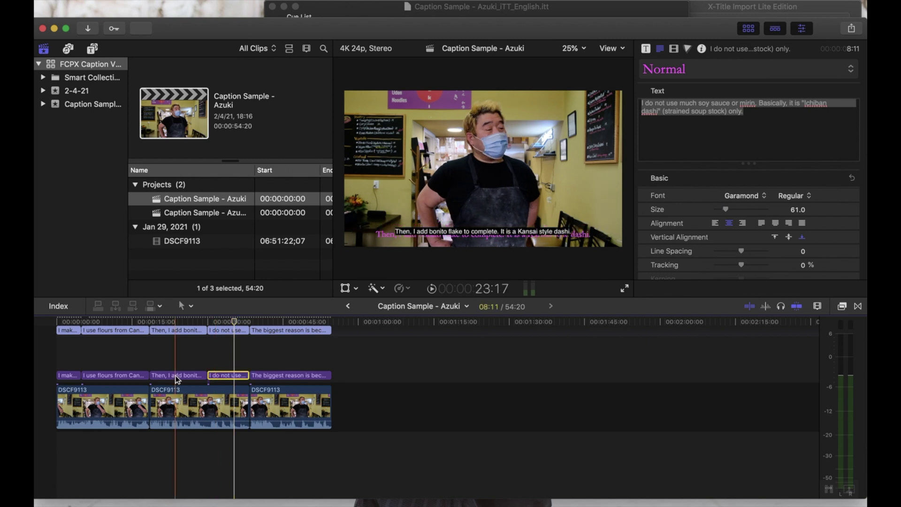
pyautogui.click(206, 375)
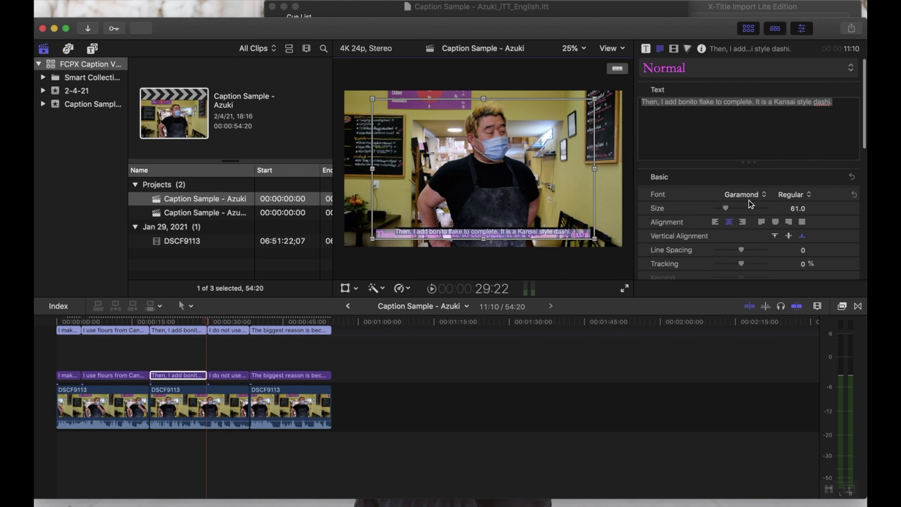
pyautogui.scroll(-1, 748, 200)
pyautogui.click(782, 187)
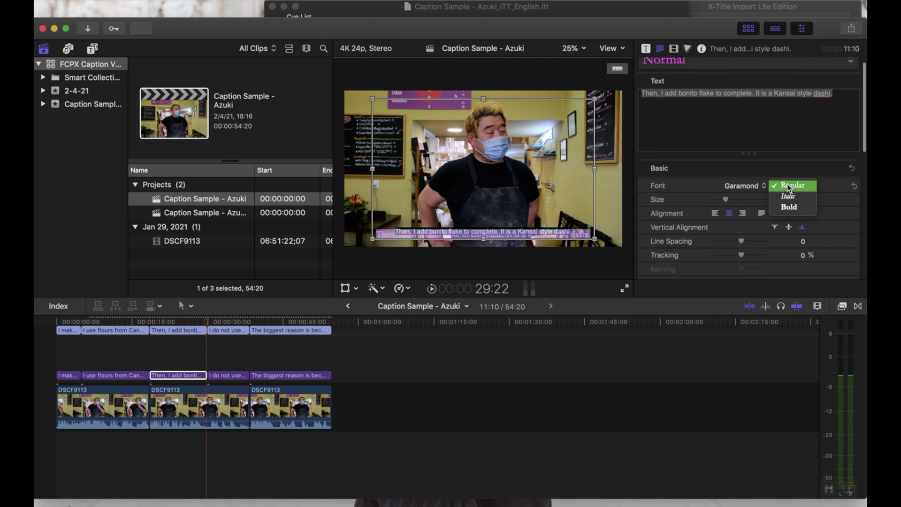
pyautogui.click(799, 209)
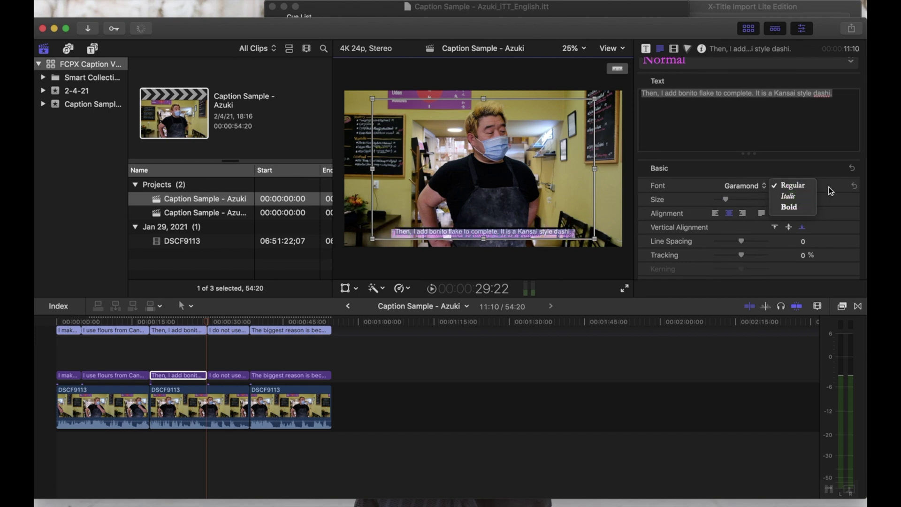
pyautogui.click(793, 185)
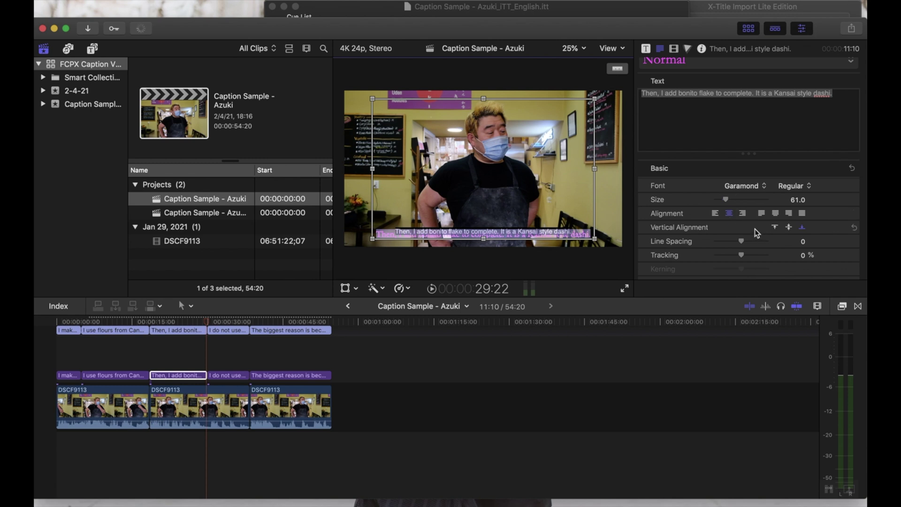
# Turn on 3D Text for the selected title
pyautogui.scroll(-10, 756, 232)
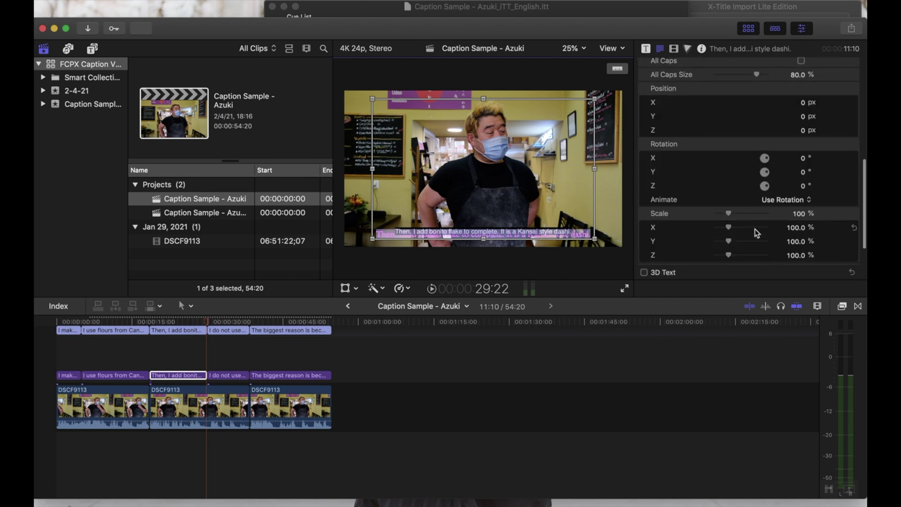
pyautogui.scroll(-3, 756, 232)
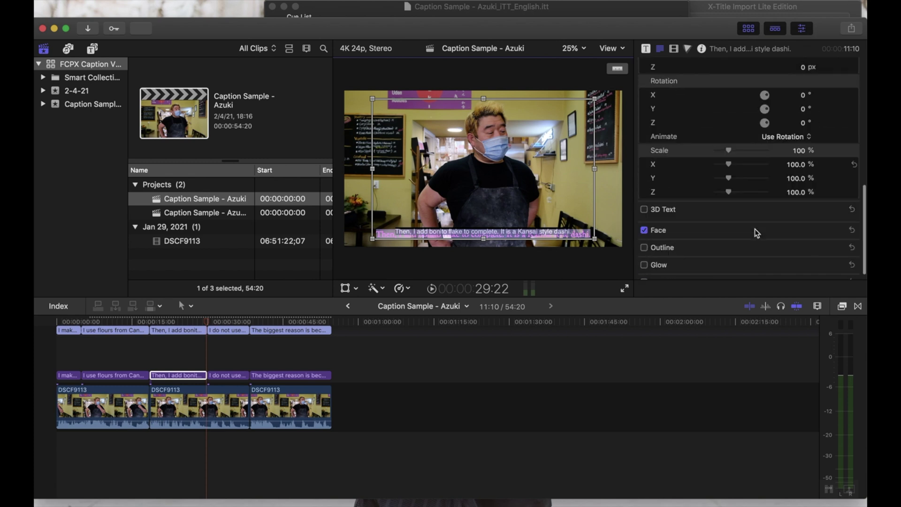
pyautogui.click(644, 208)
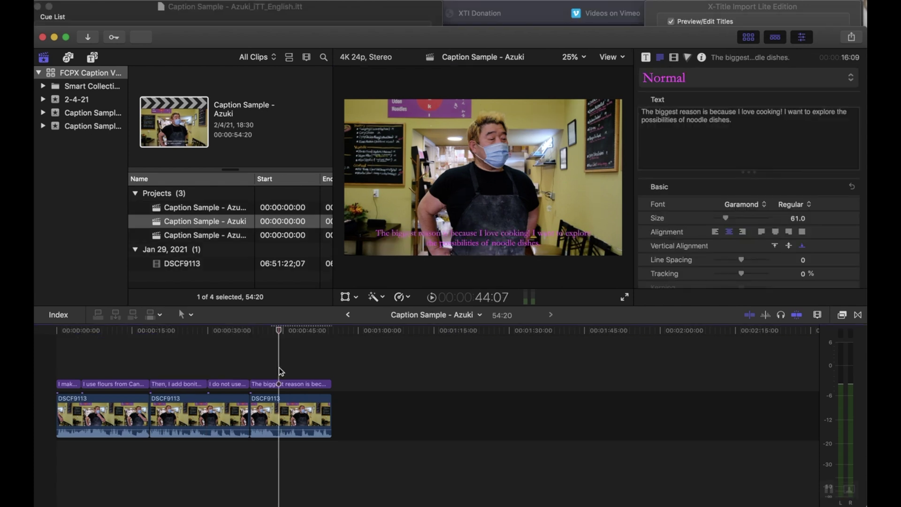
# Start a Master File share past the proxy warning, checking the Roles and Info tabs
pyautogui.click(130, 1)
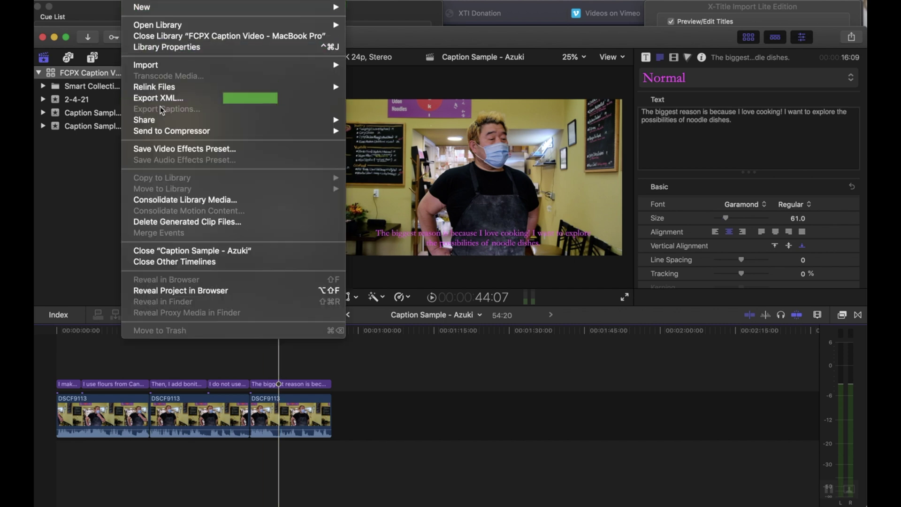
pyautogui.moveTo(162, 121)
pyautogui.click(385, 131)
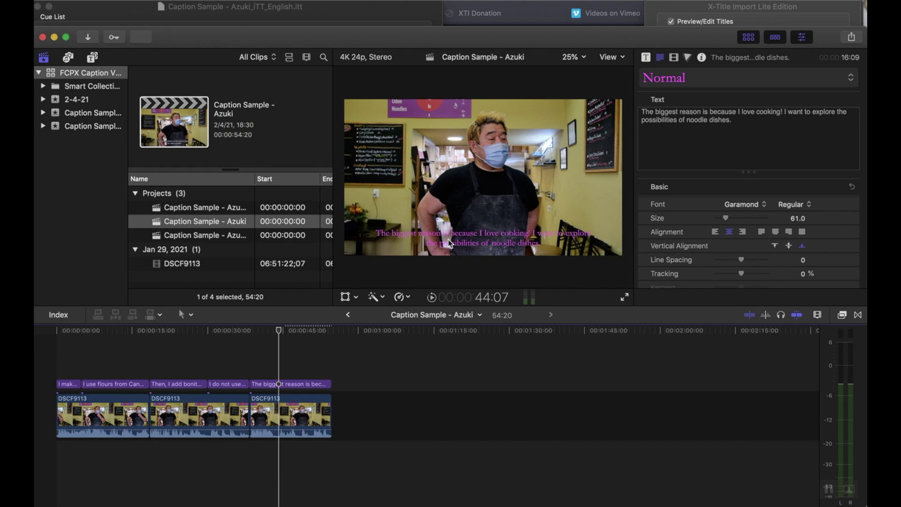
pyautogui.press('Return')
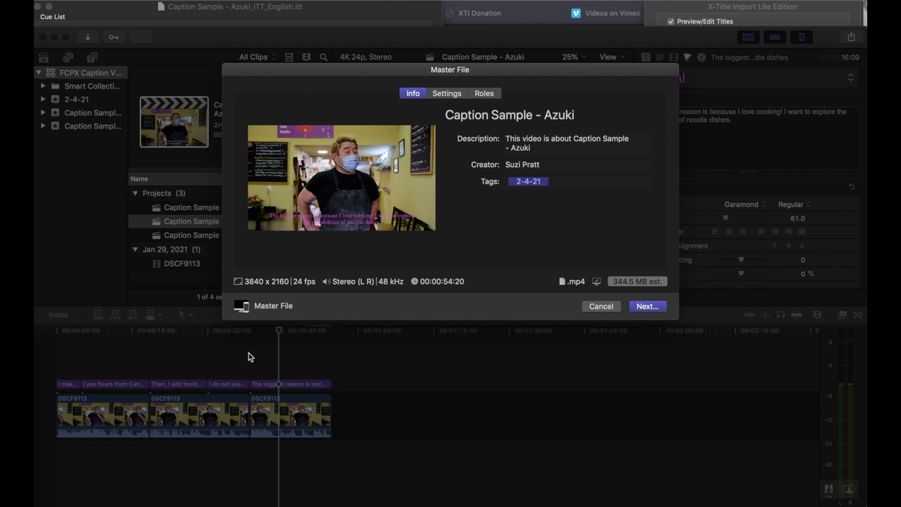
pyautogui.click(491, 95)
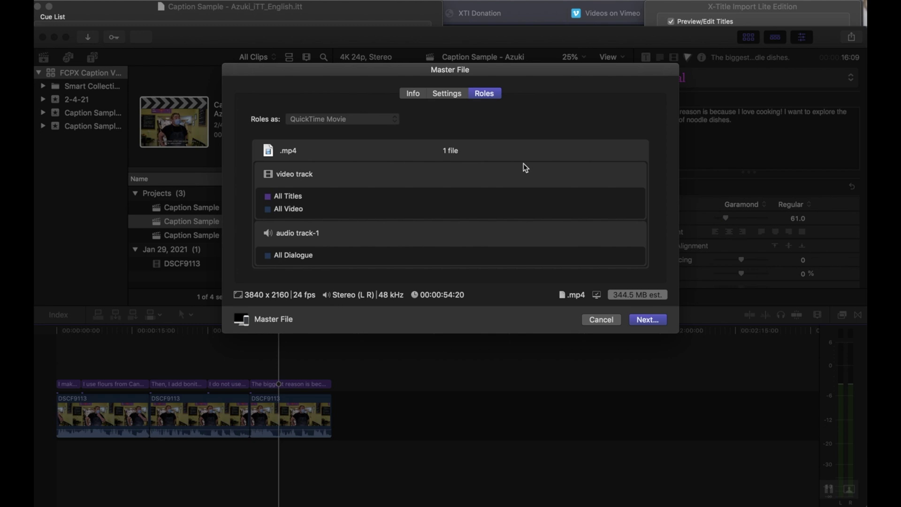
pyautogui.click(410, 93)
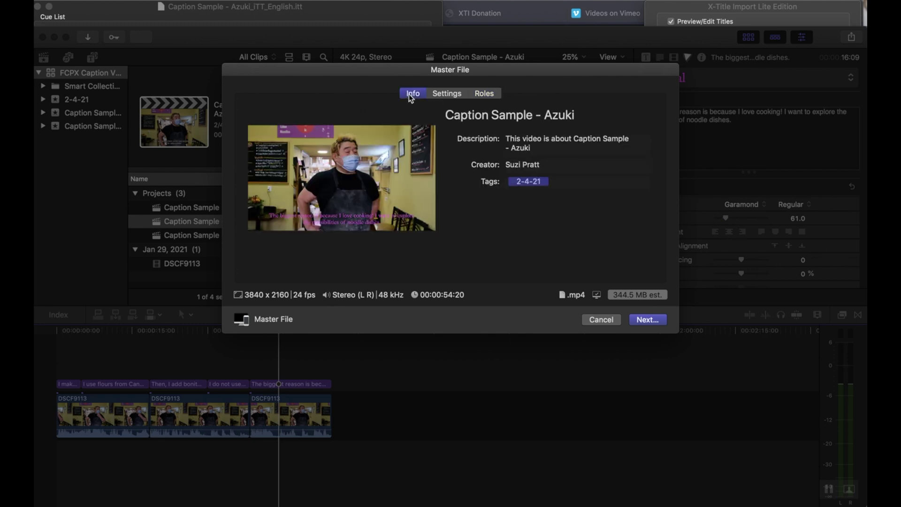
# Name the export 'Caption Sample - Azuki Revision 2' and save it
pyautogui.click(666, 306)
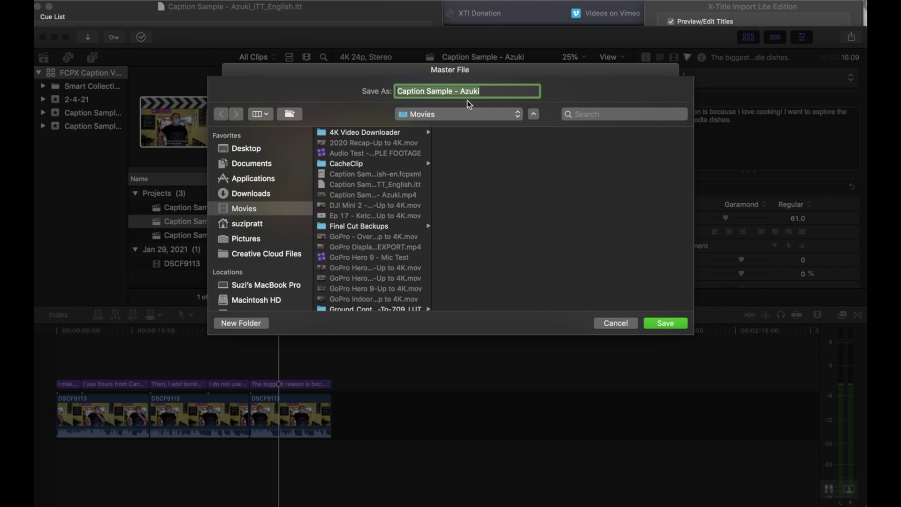
pyautogui.press('Right')
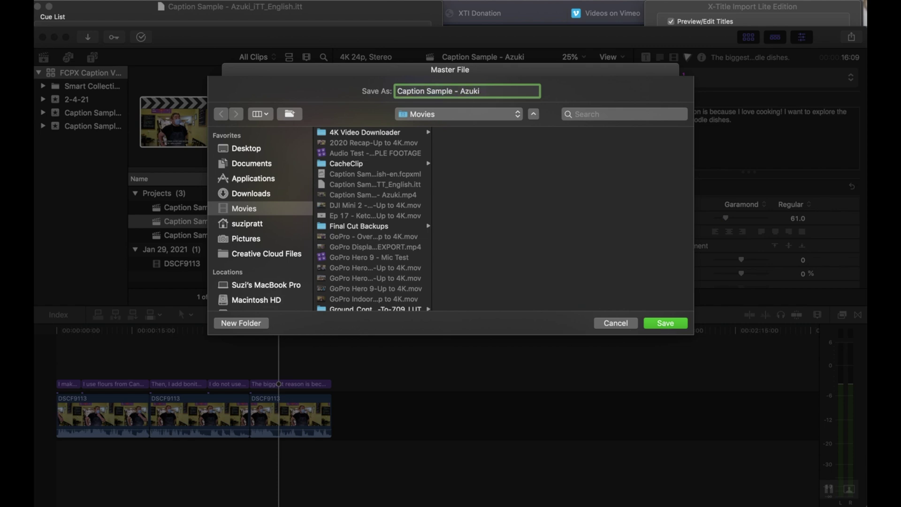
pyautogui.write('Revios')
pyautogui.press('BackSpace')
pyautogui.press('BackSpace')
pyautogui.write('sion 2')
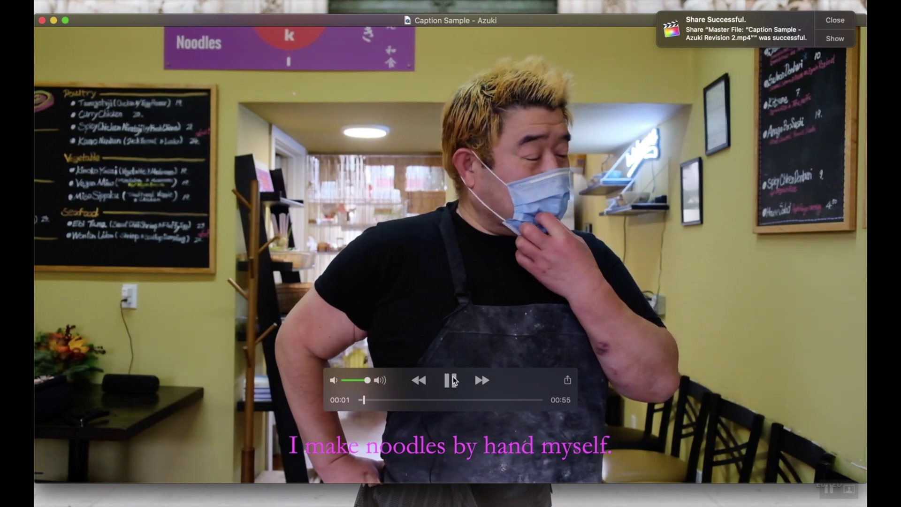
# Raise the volume while the Revision 2 MP4 plays in QuickTime Player
pyautogui.press('XF86AudioRaiseVolume')
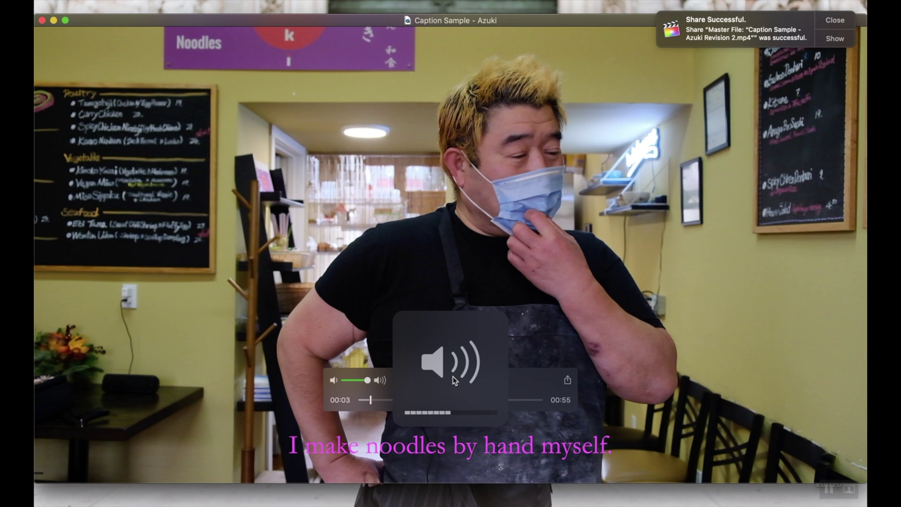